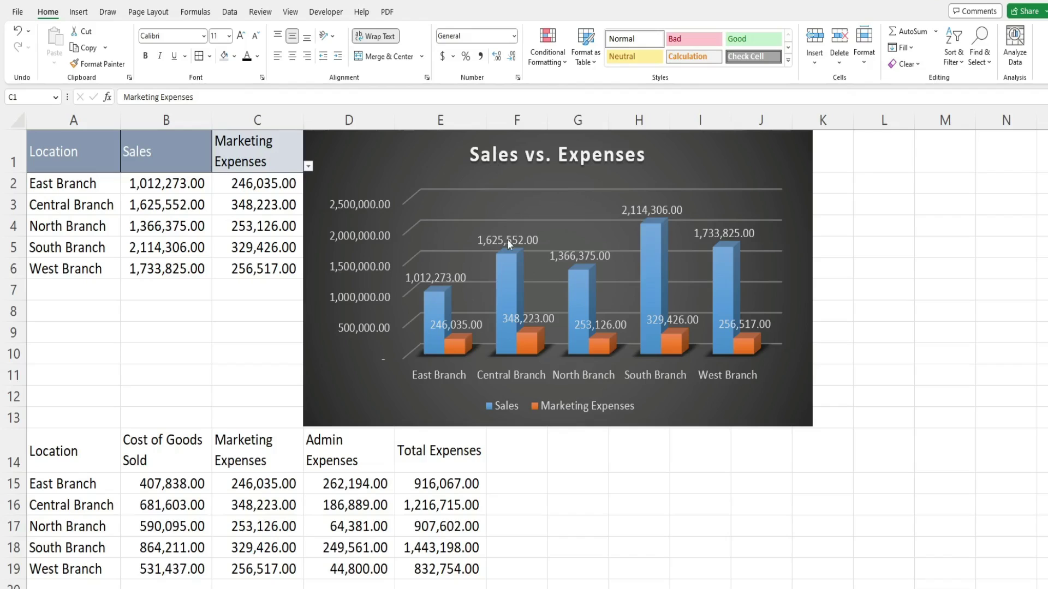
Step: Switch C1's expense heading to Cost of Goods Sold, then to Total Expenses
mouse_move(508, 281)
mouse_move(609, 354)
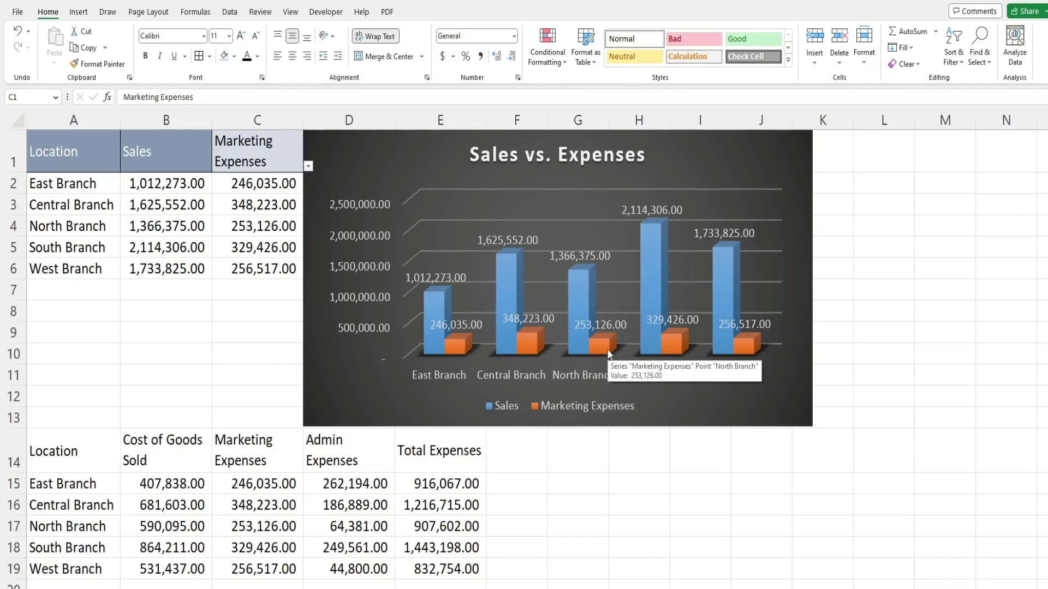
click(299, 166)
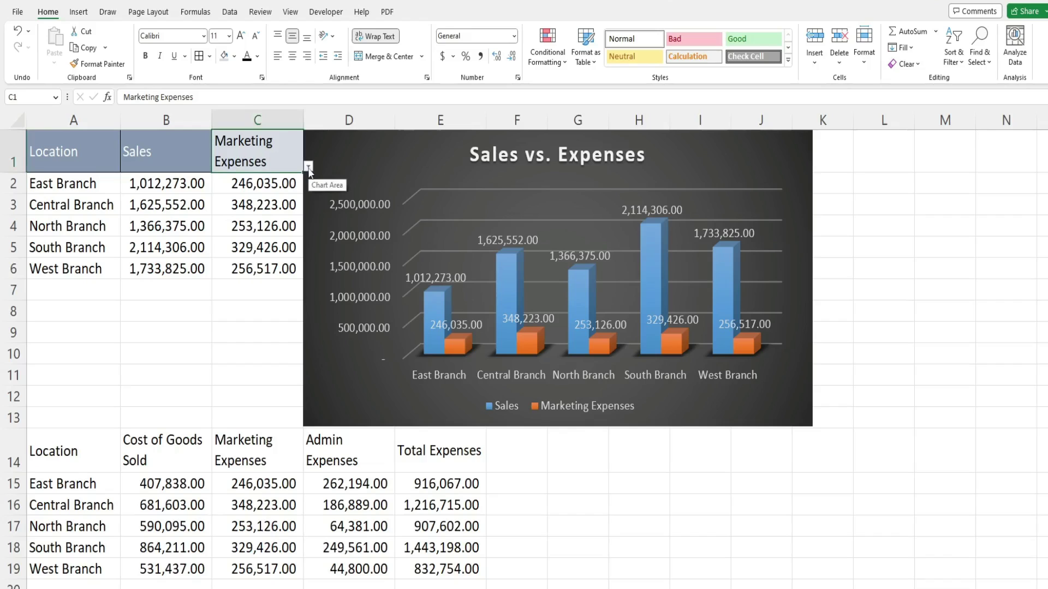
click(308, 167)
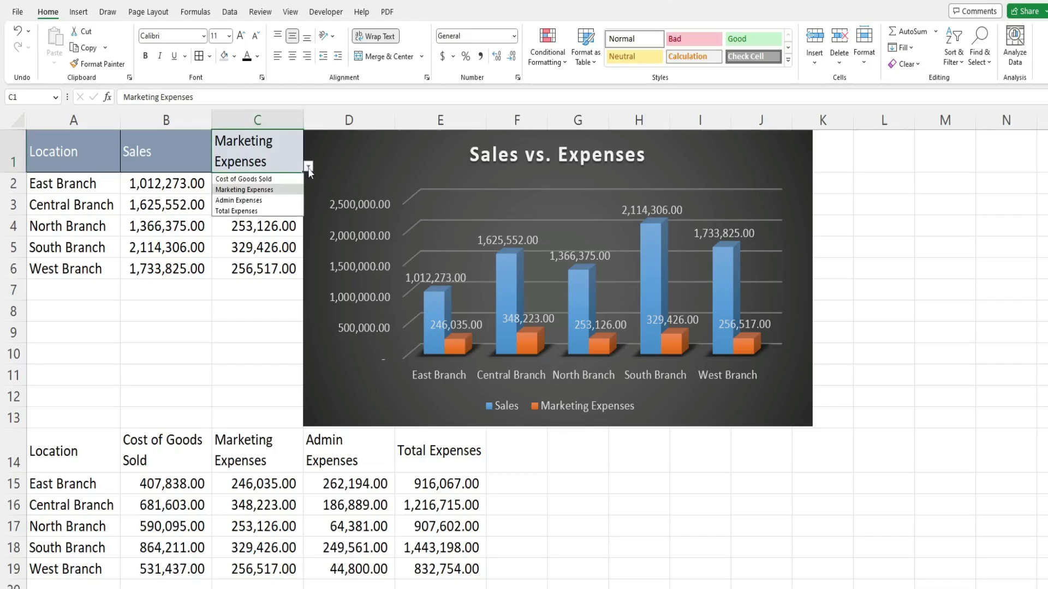
click(263, 180)
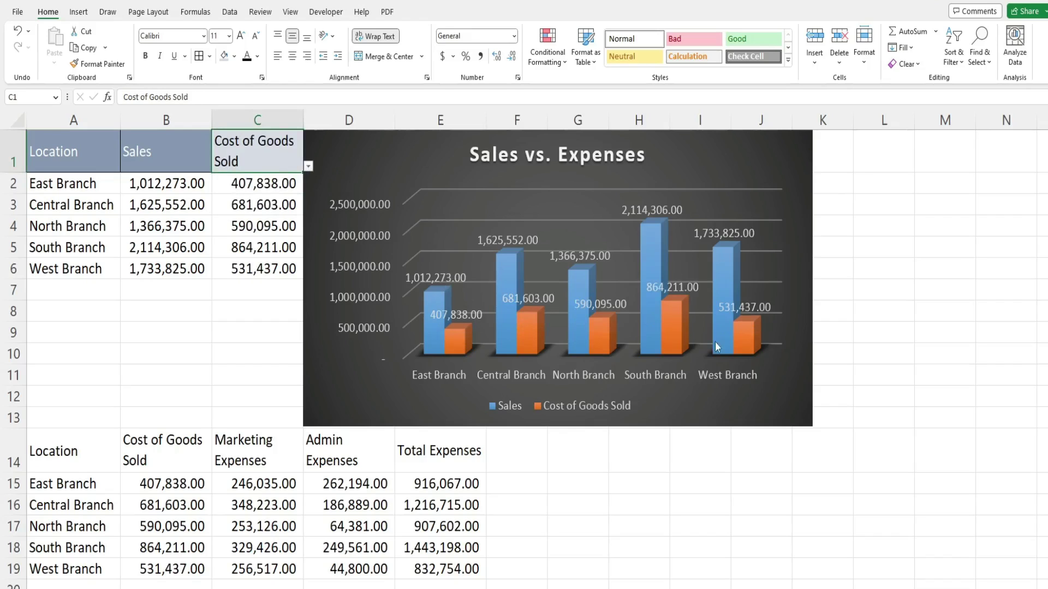
click(308, 166)
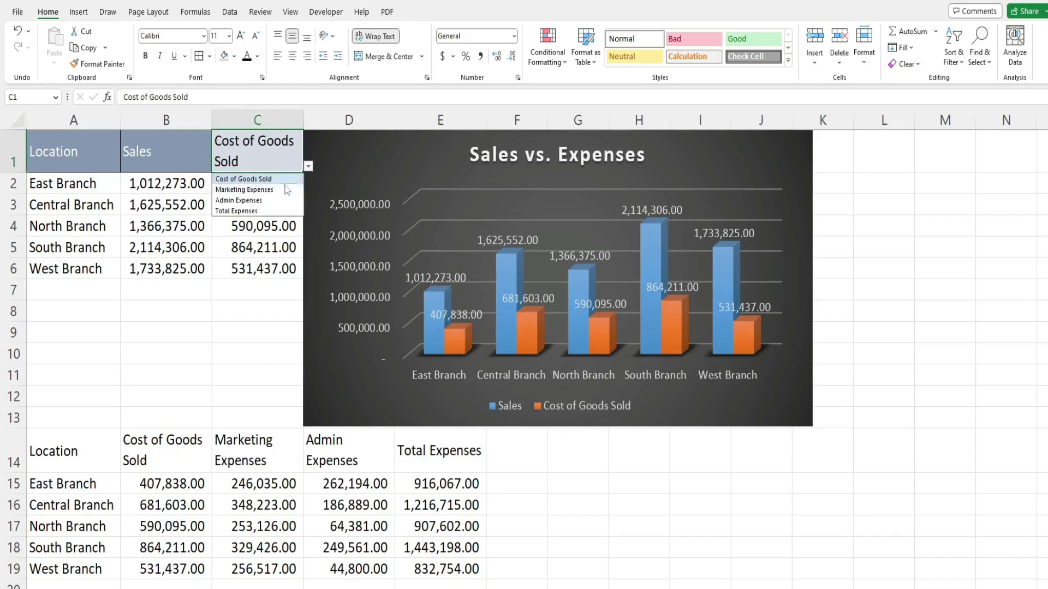
click(251, 211)
click(251, 212)
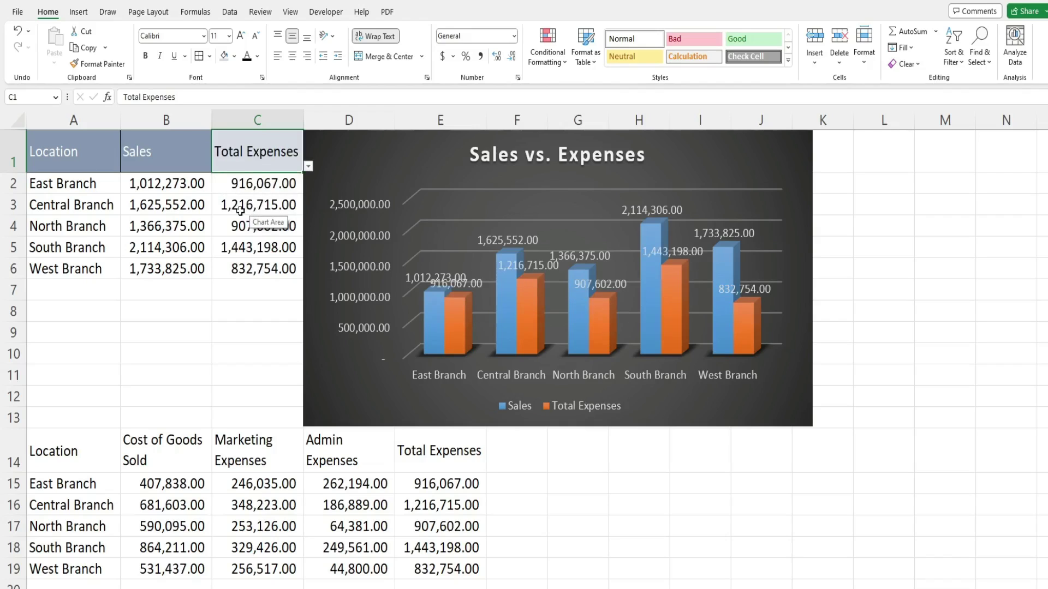
mouse_move(665, 301)
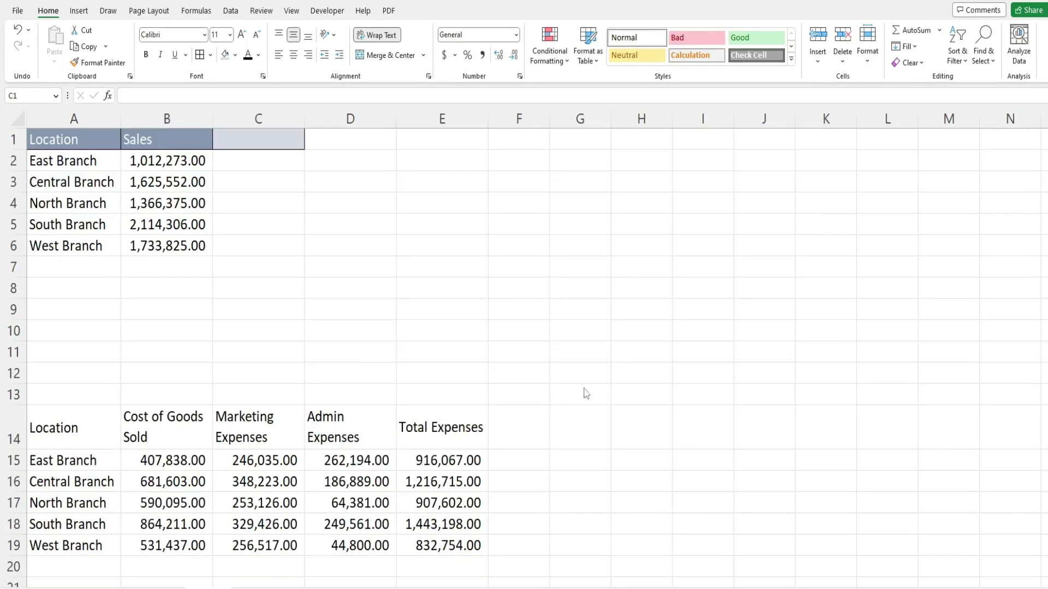
Step: Add a List data validation to C1 whose source is the headings range B14:E14
click(244, 135)
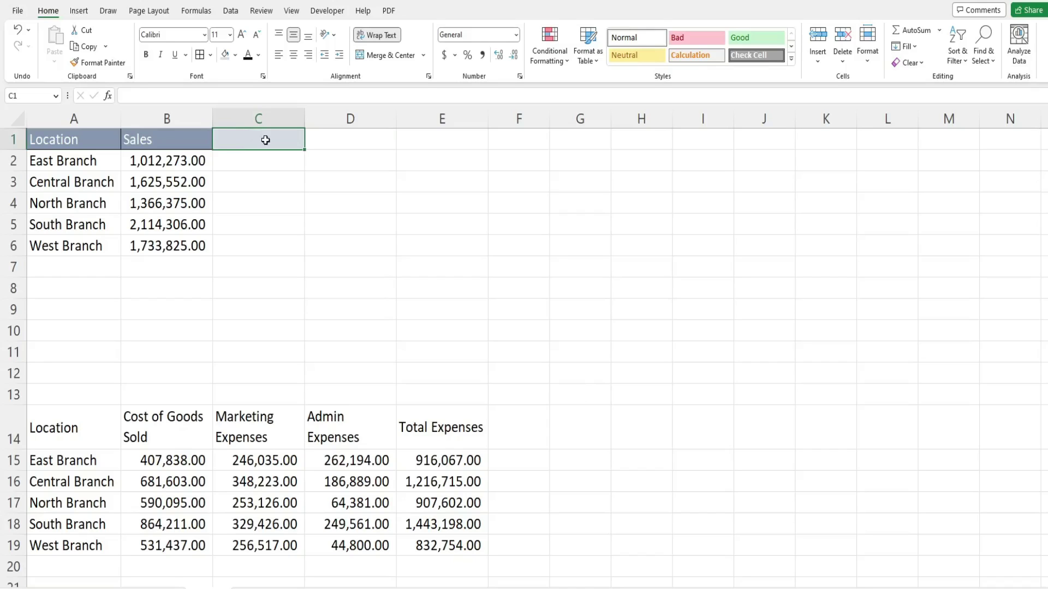
click(234, 12)
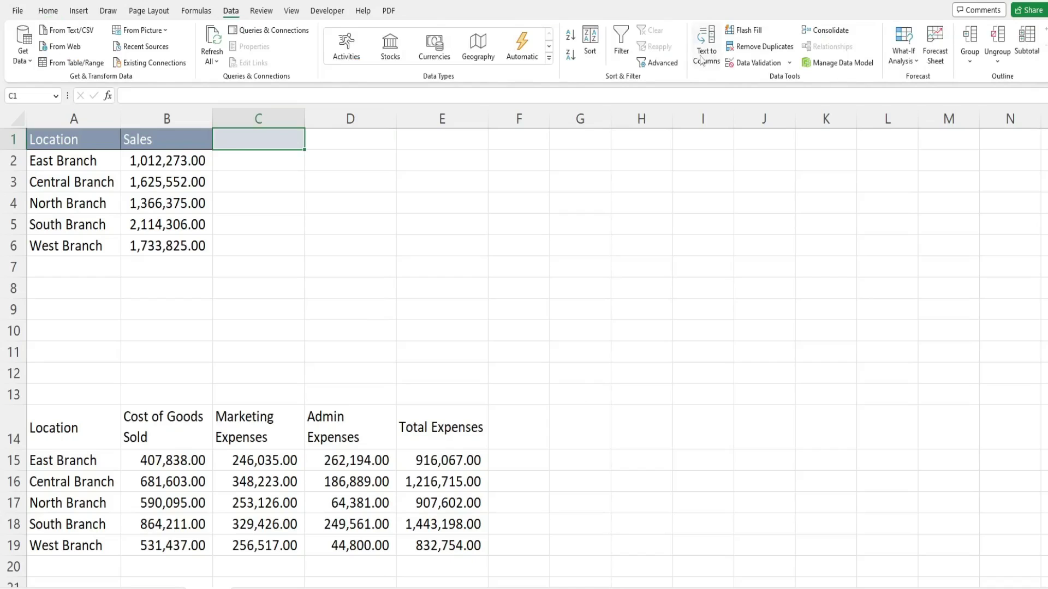
click(790, 63)
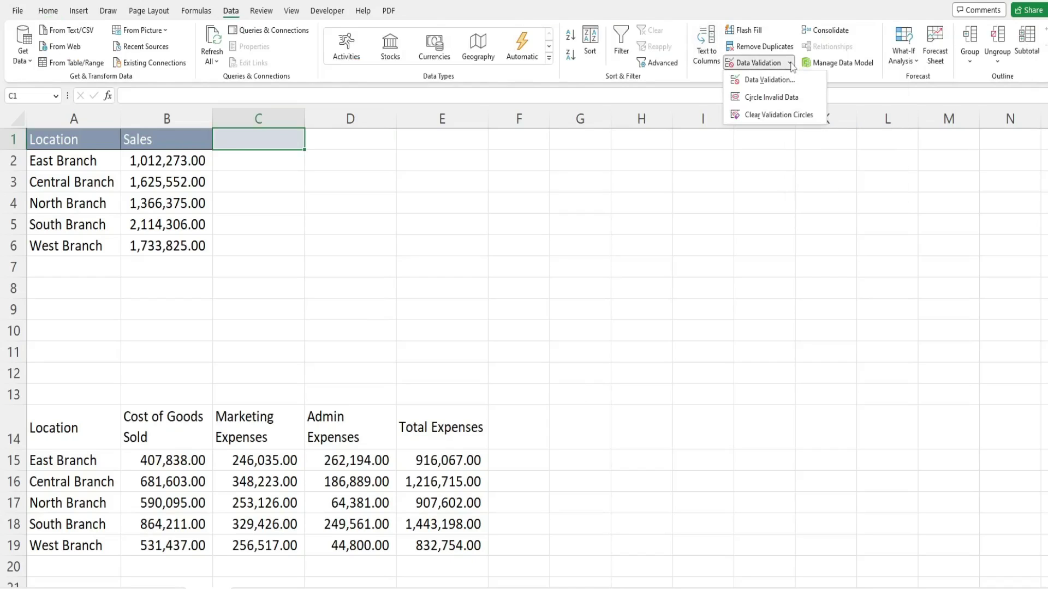
click(772, 80)
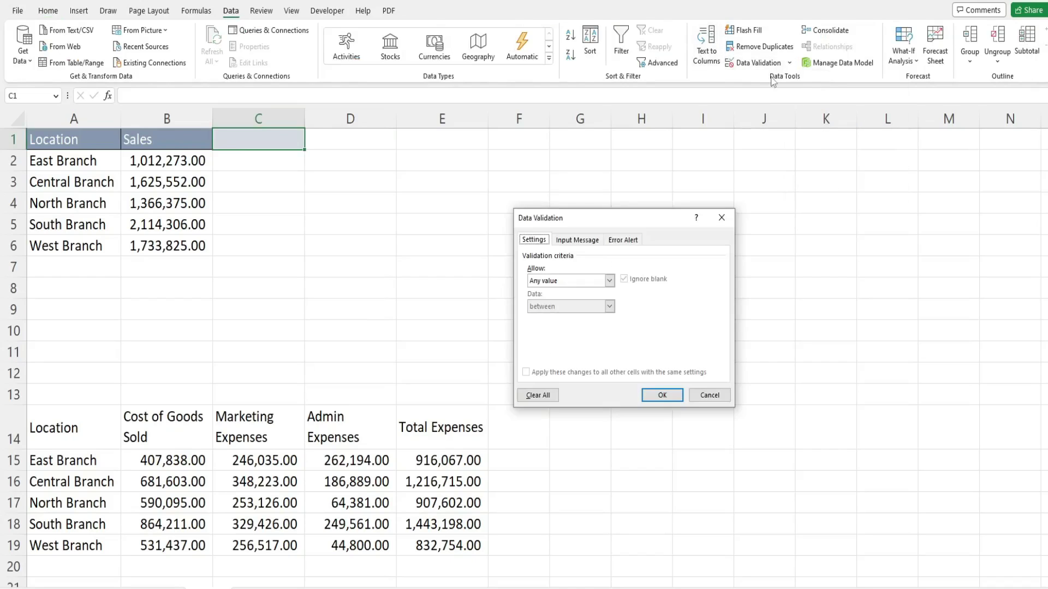
click(610, 281)
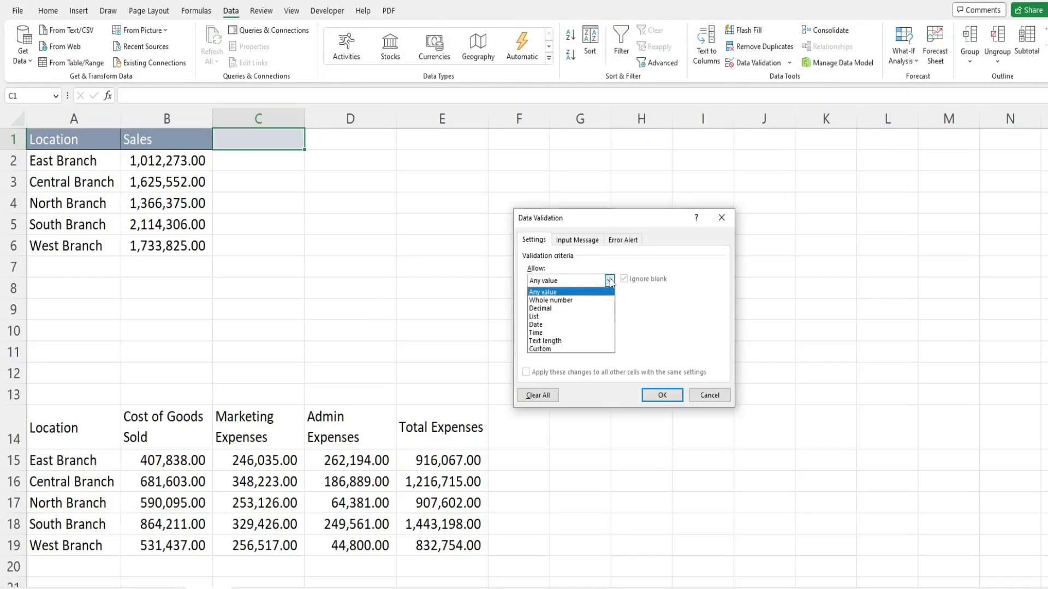
click(534, 317)
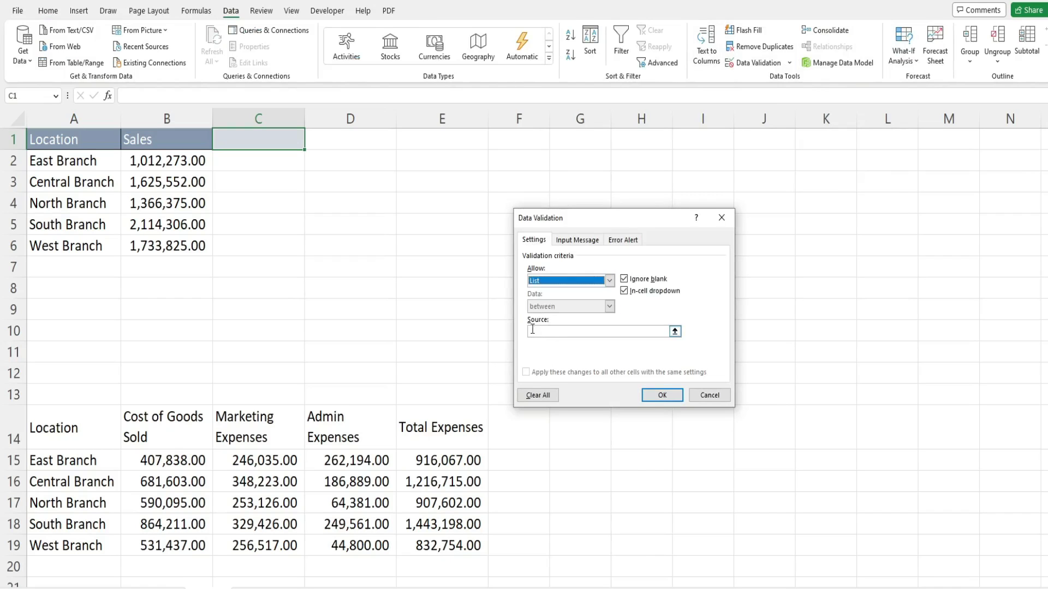
click(532, 330)
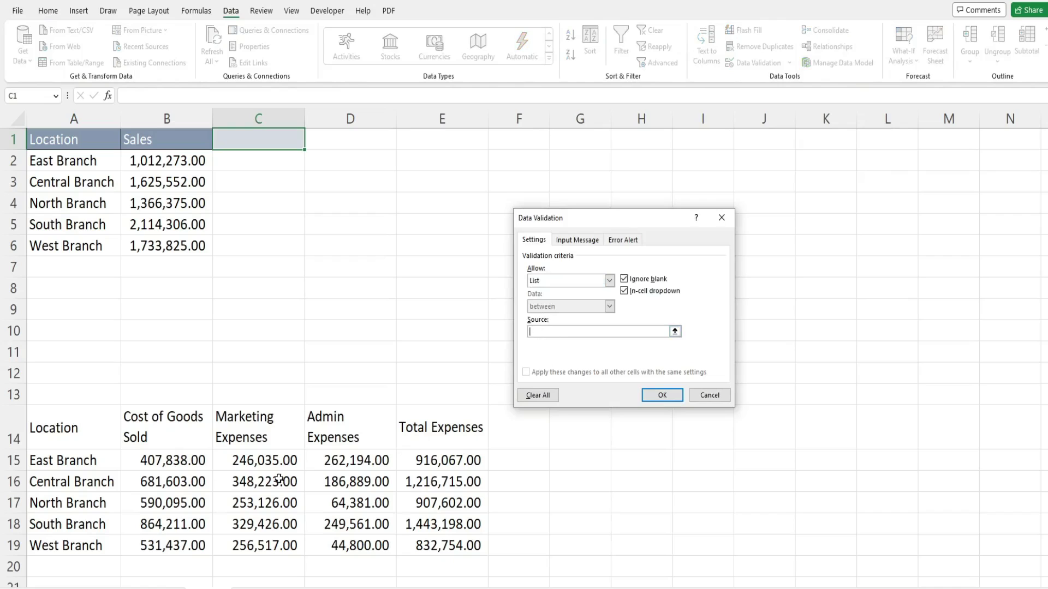
drag(183, 433, 424, 427)
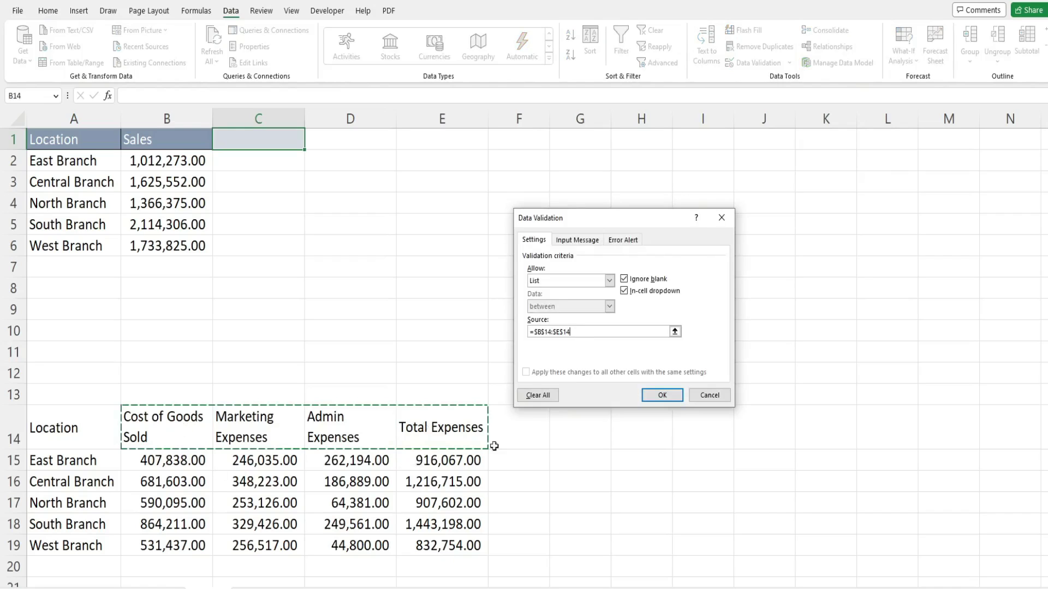
click(662, 396)
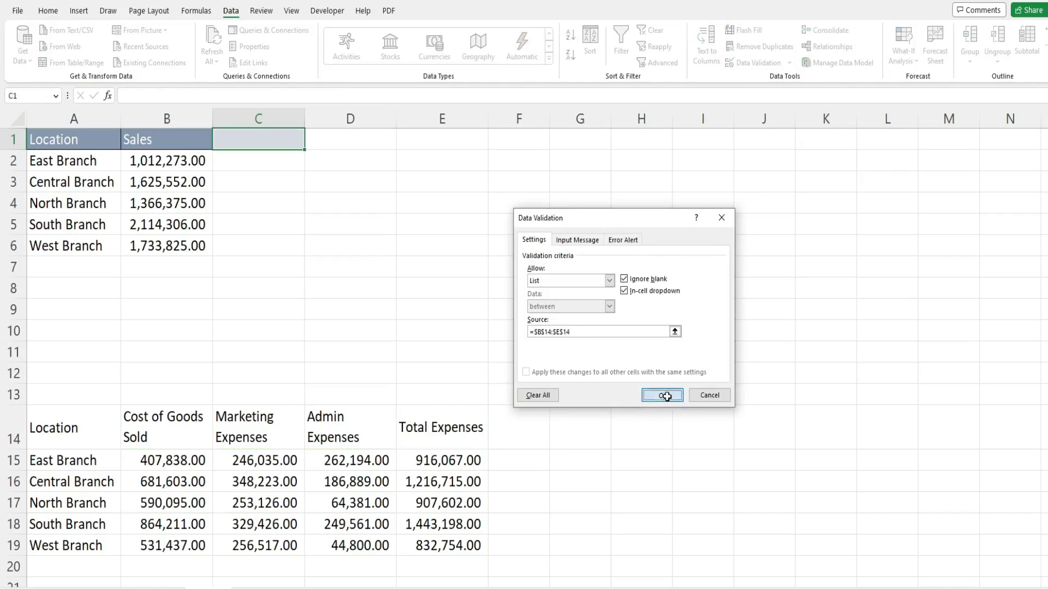
Step: Choose Cost of Goods Sold in C1's new drop-down and select C2:C6 below it
click(309, 144)
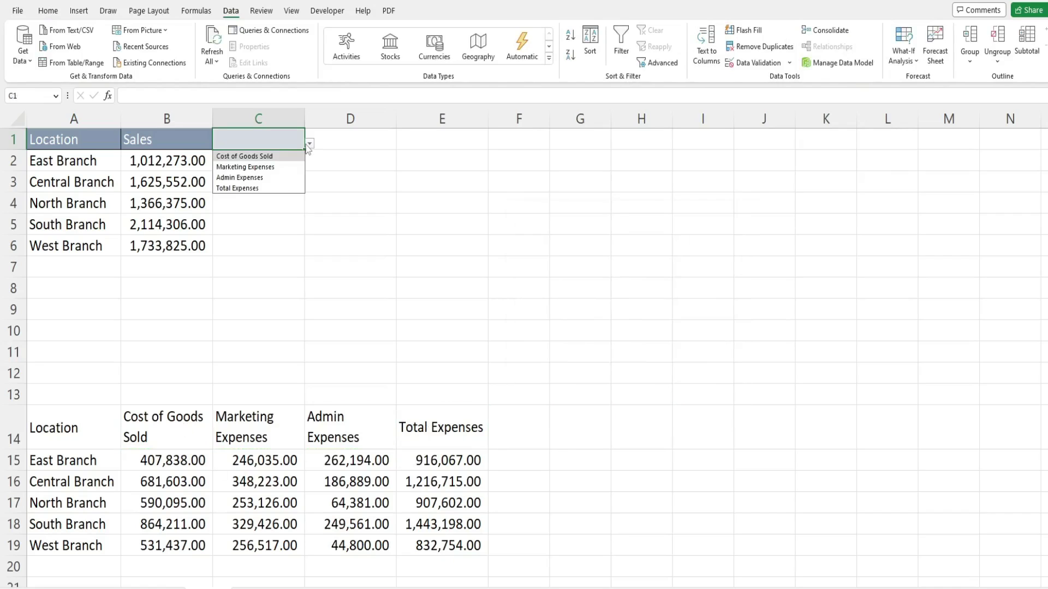
click(268, 157)
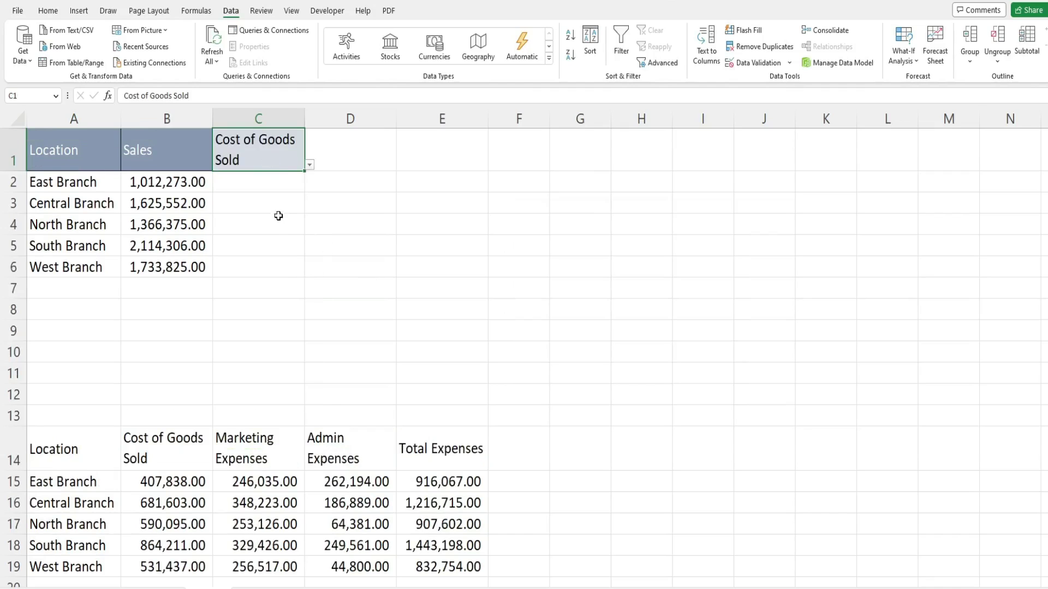
click(275, 184)
drag(276, 193, 273, 268)
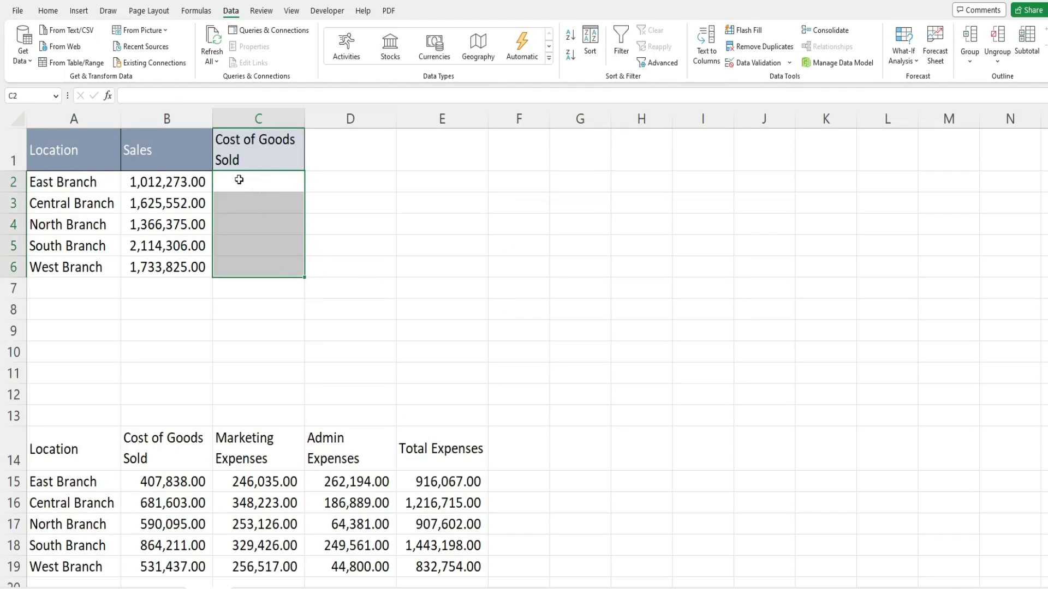
Step: Review the lookup ranges B14:E14, A15:A19 and B15:E19, then select scratch cell G15
click(253, 146)
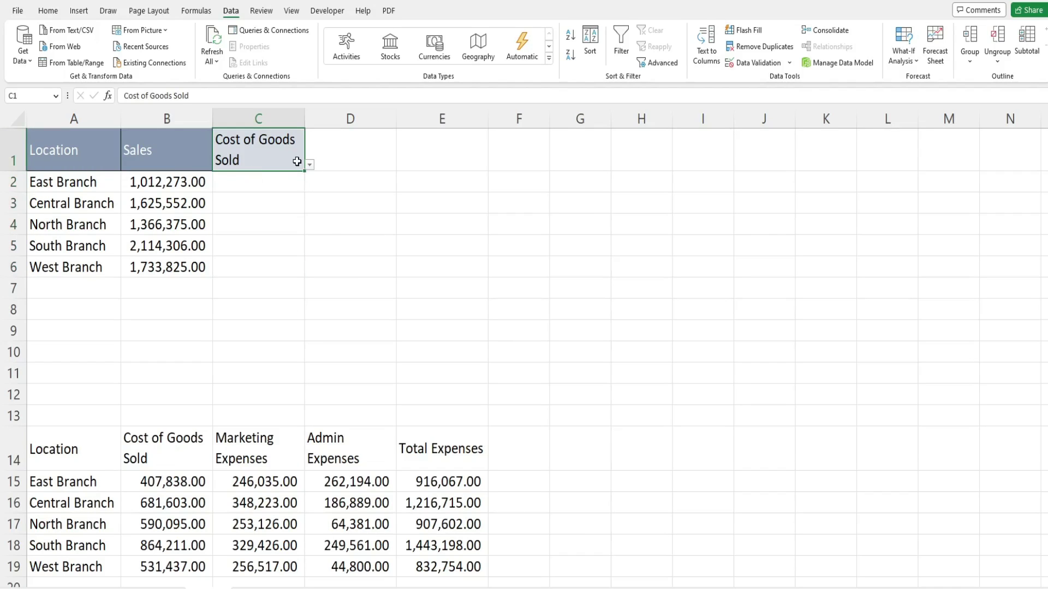
drag(156, 454, 445, 450)
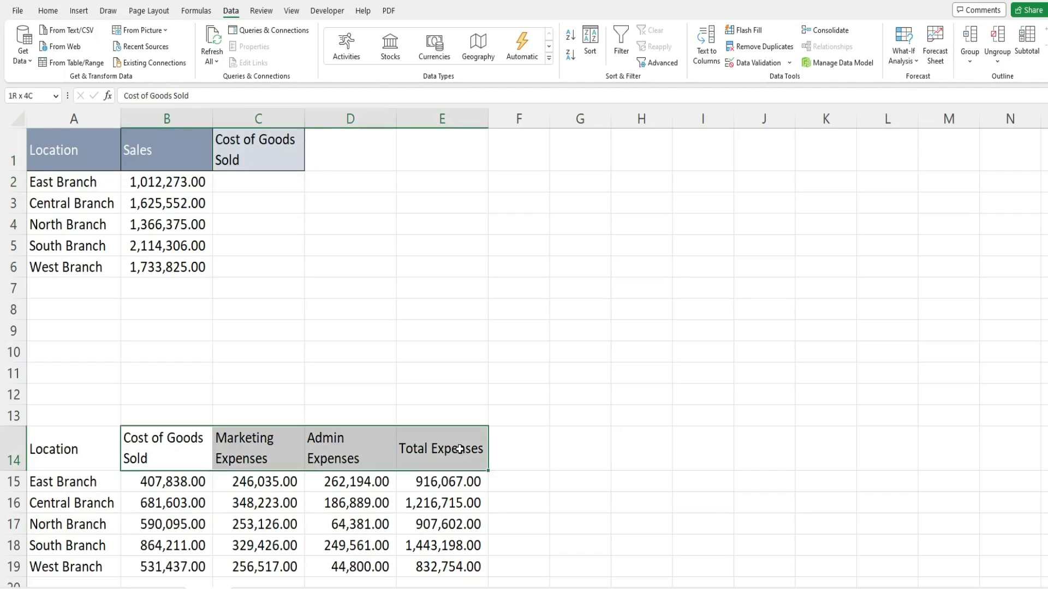
drag(81, 473, 83, 568)
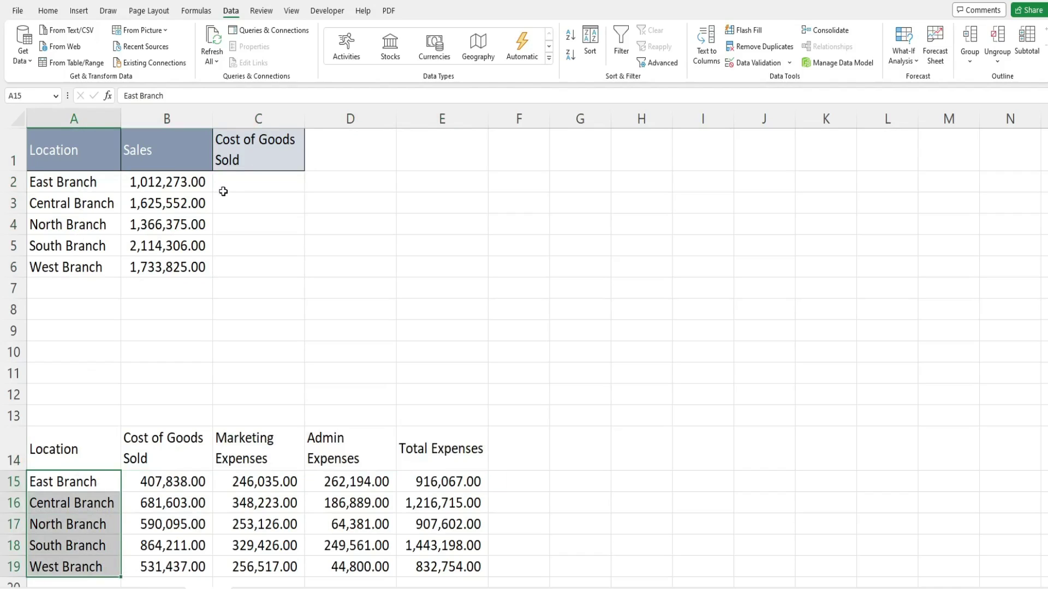
click(250, 156)
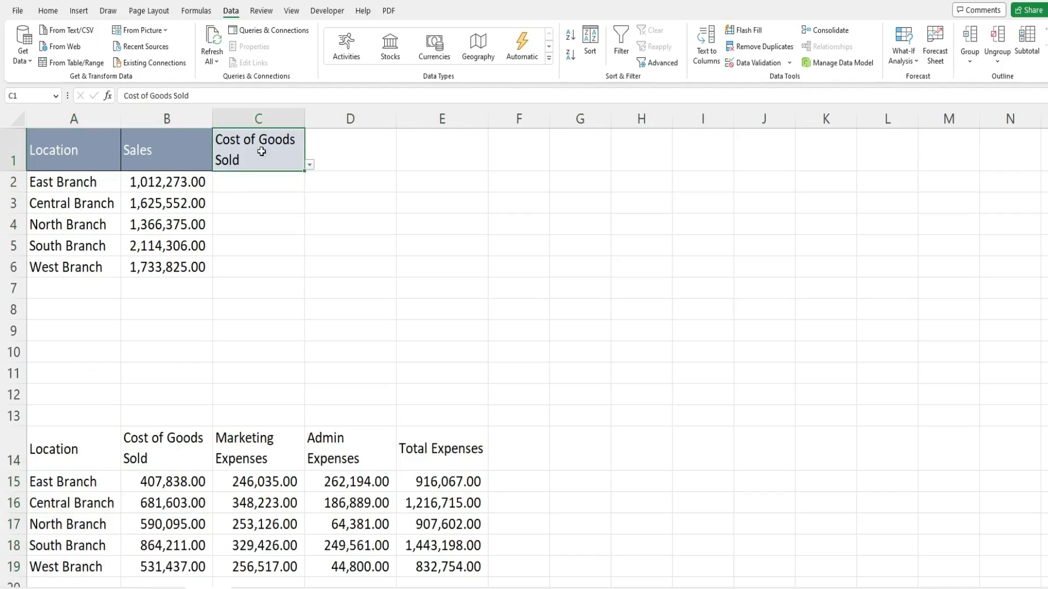
click(93, 185)
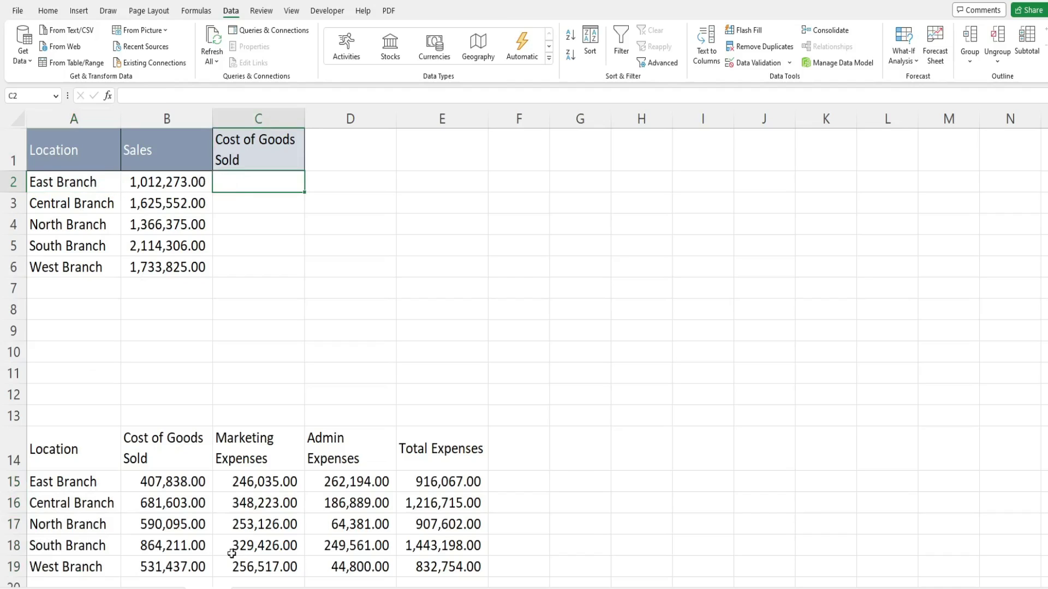
drag(194, 490, 435, 573)
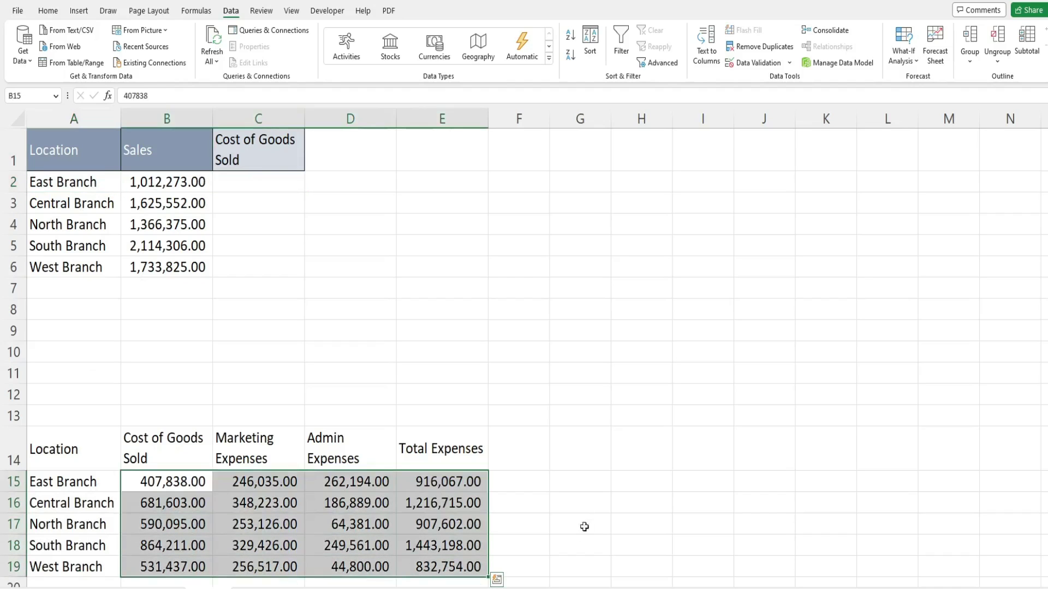
click(587, 485)
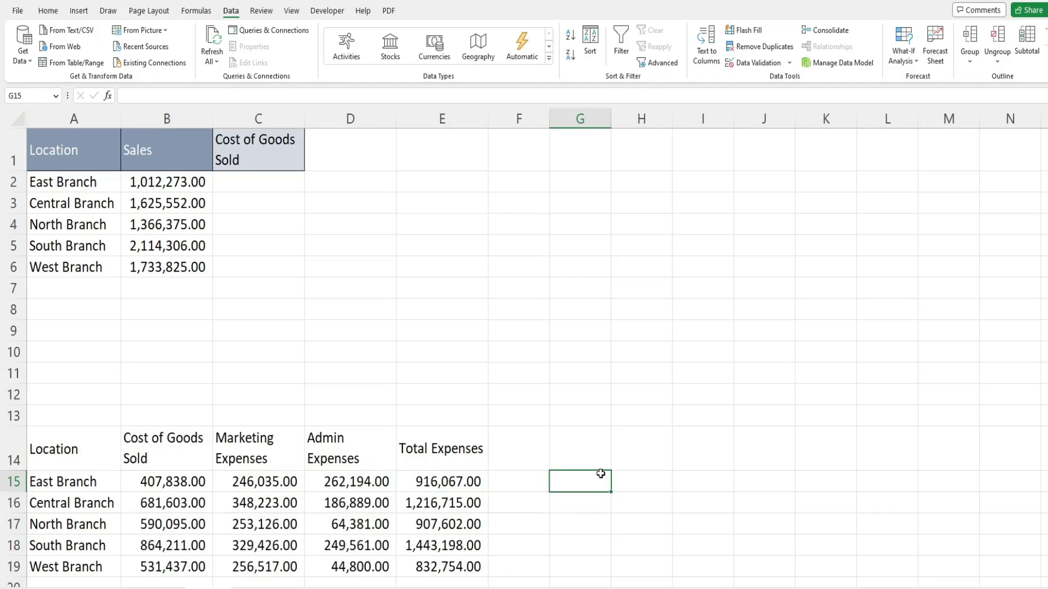
text(=Ind)
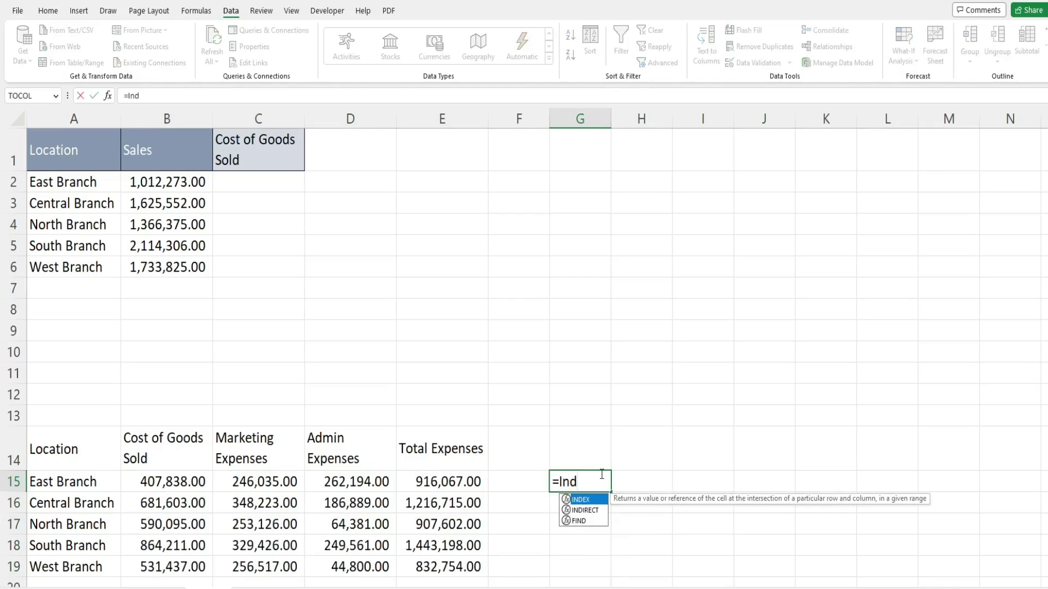
key(Tab)
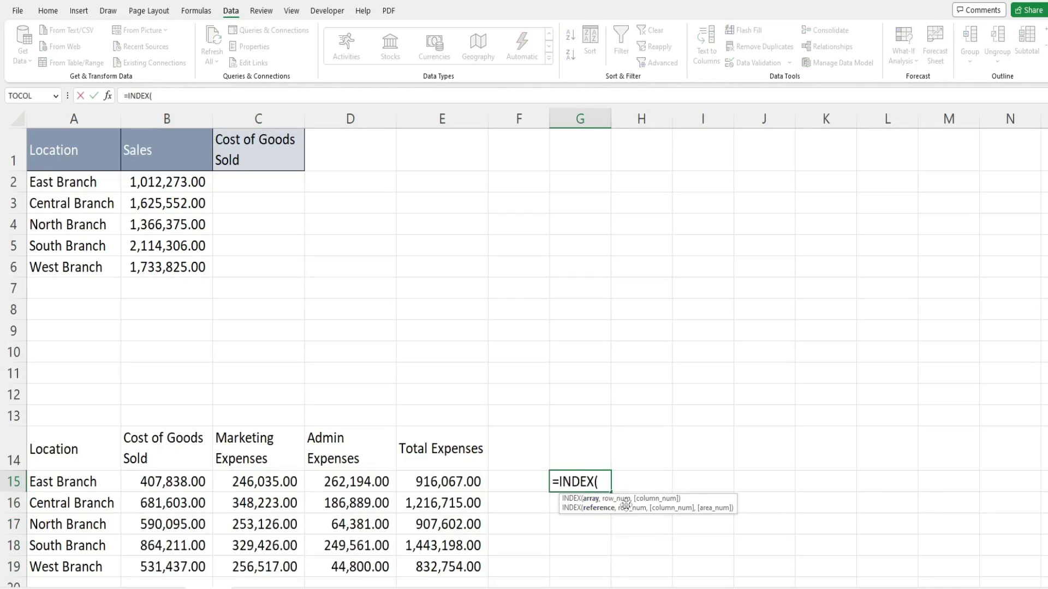
drag(168, 481, 479, 554)
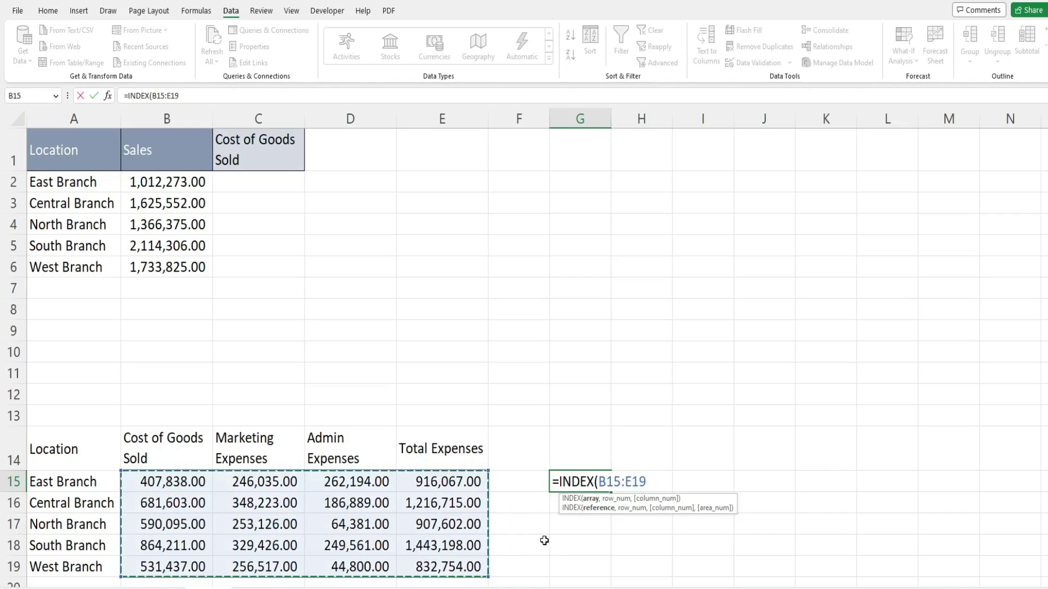
text(,)
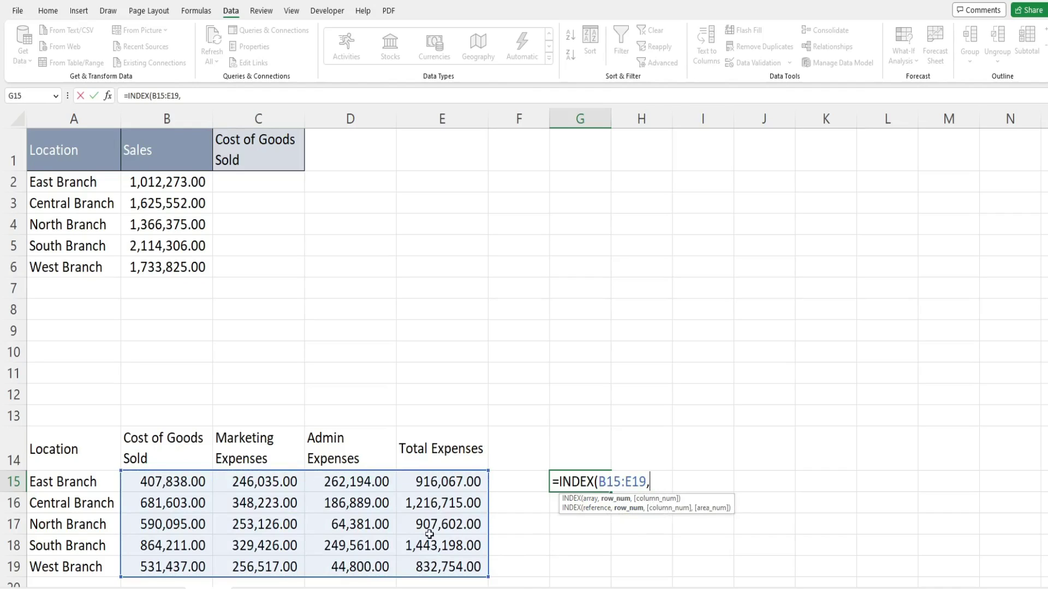
text(1)
text(,)
text(1))
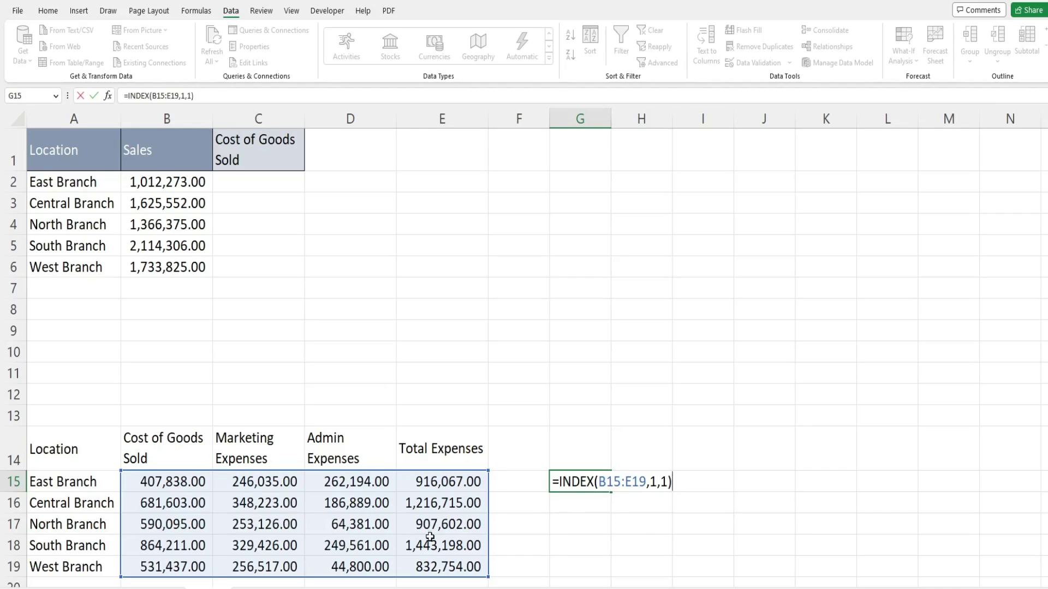
key(Return)
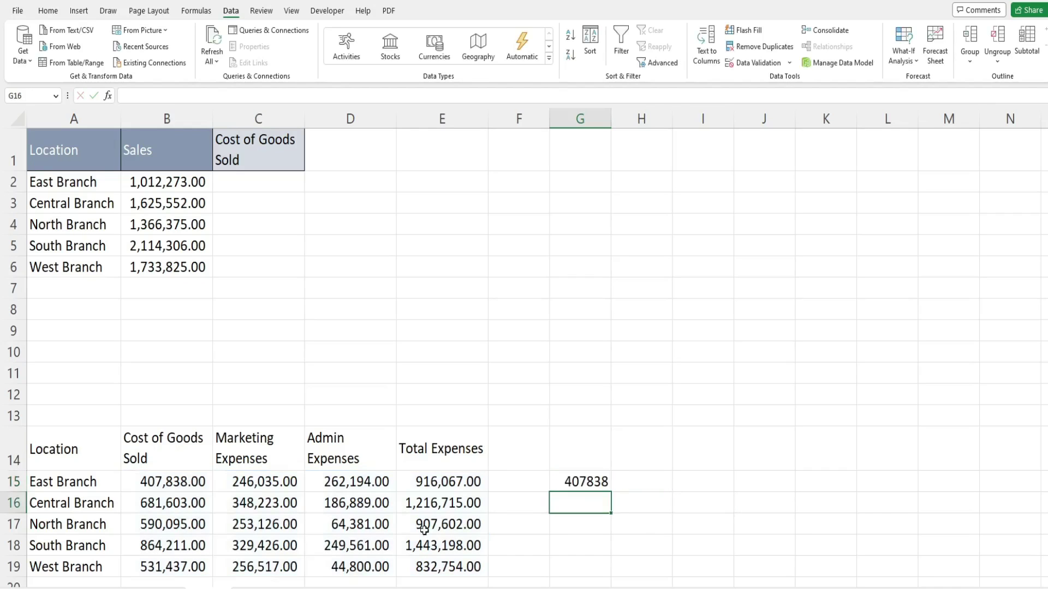
click(142, 489)
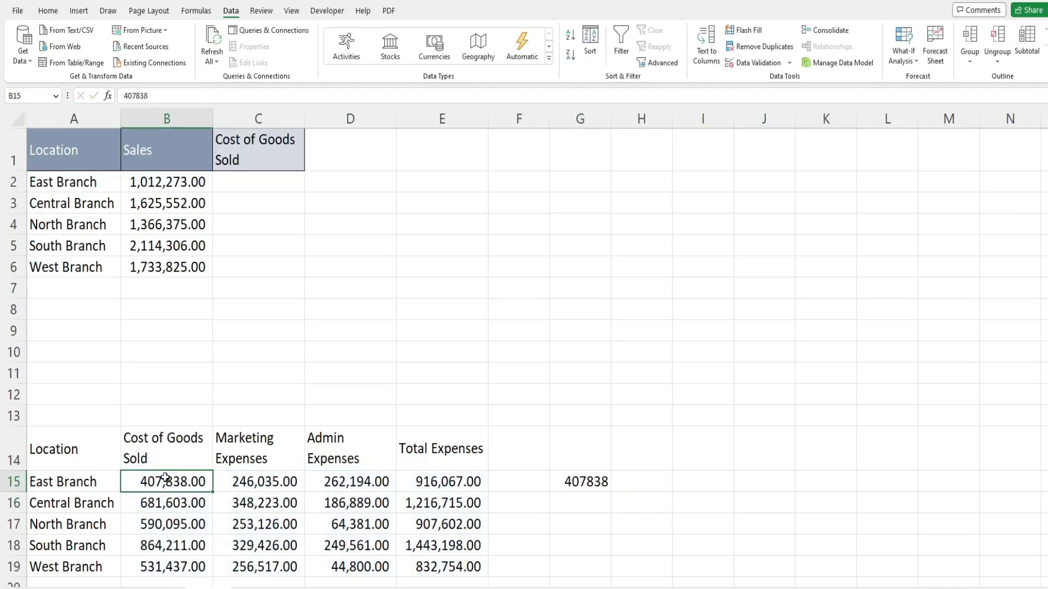
click(585, 481)
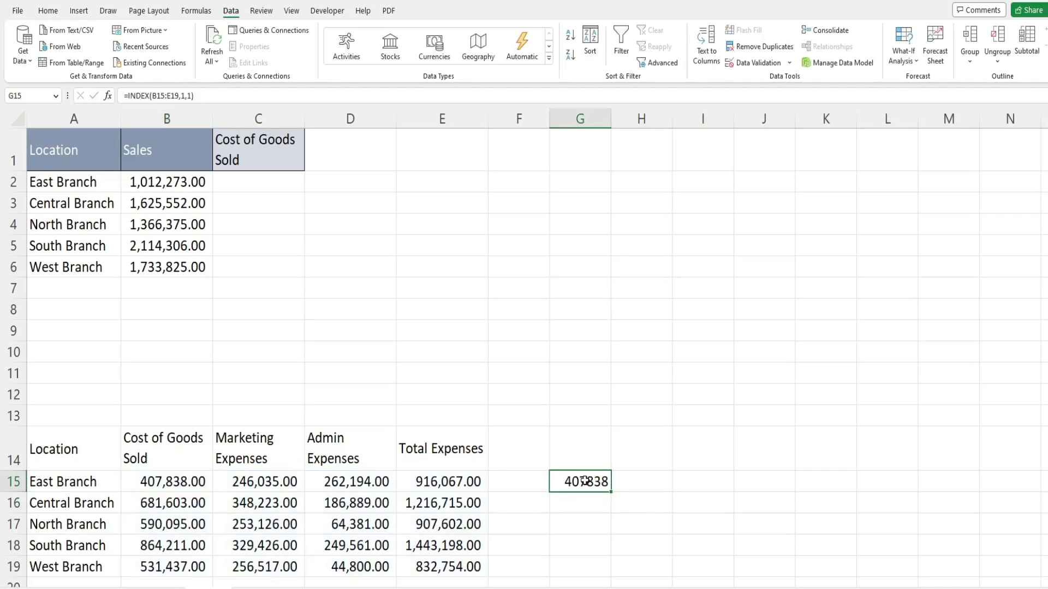
double_click(585, 482)
click(662, 484)
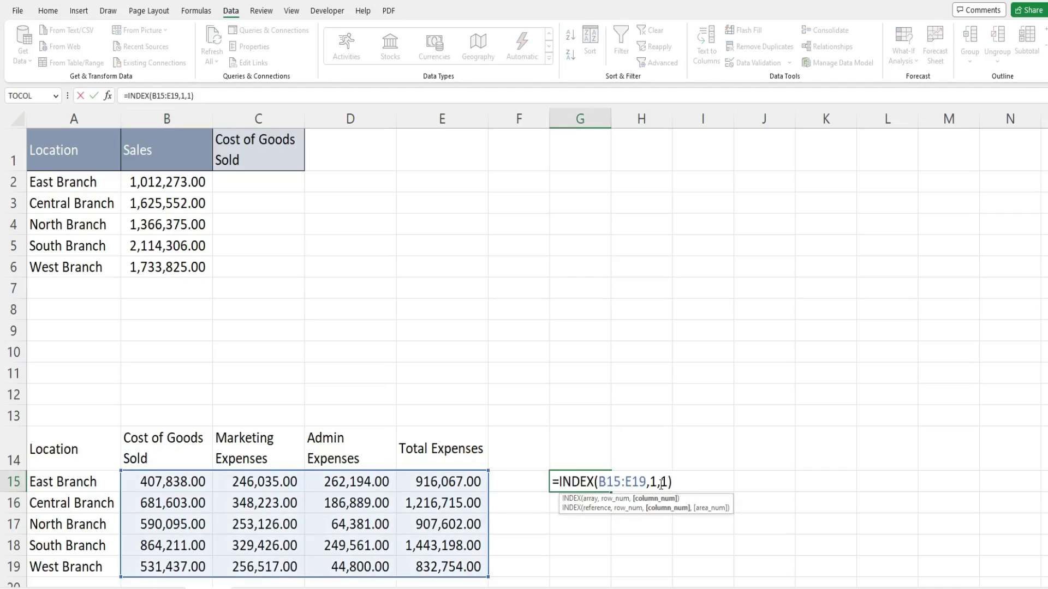
key(BackSpace)
text(3)
key(Return)
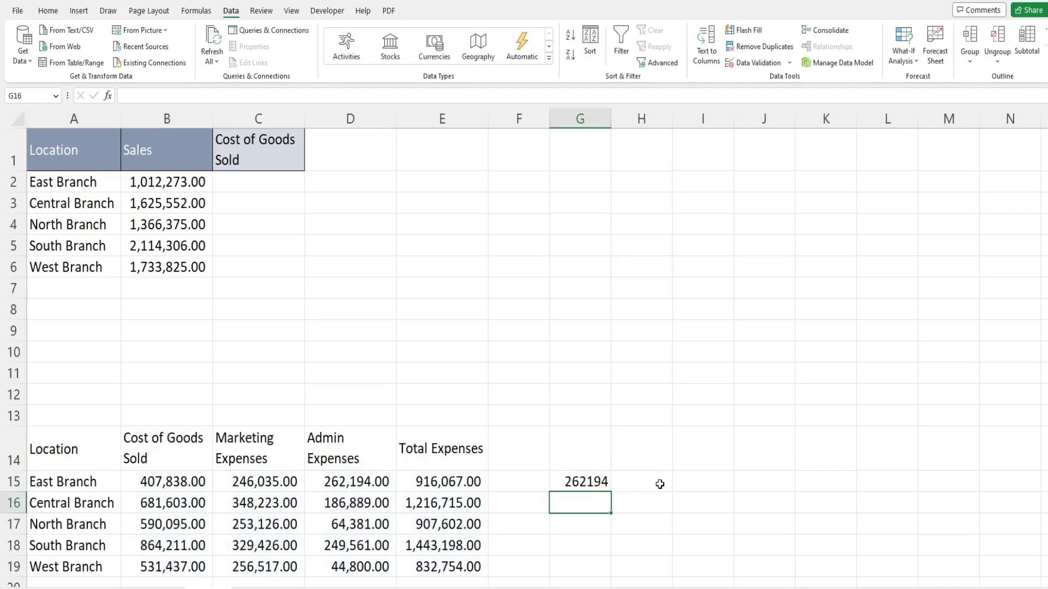
click(366, 484)
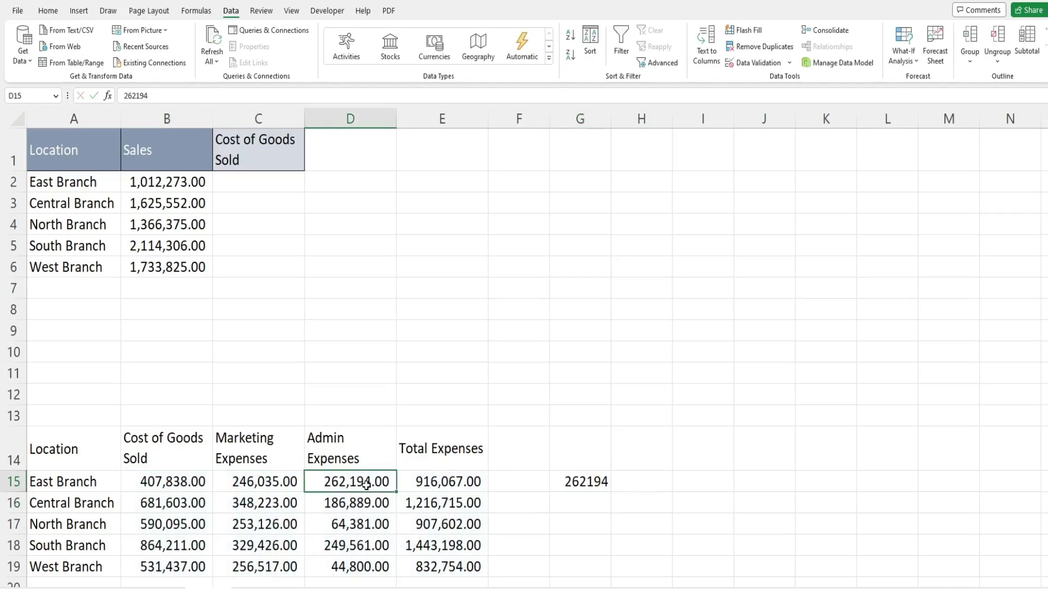
click(577, 485)
key(Delete)
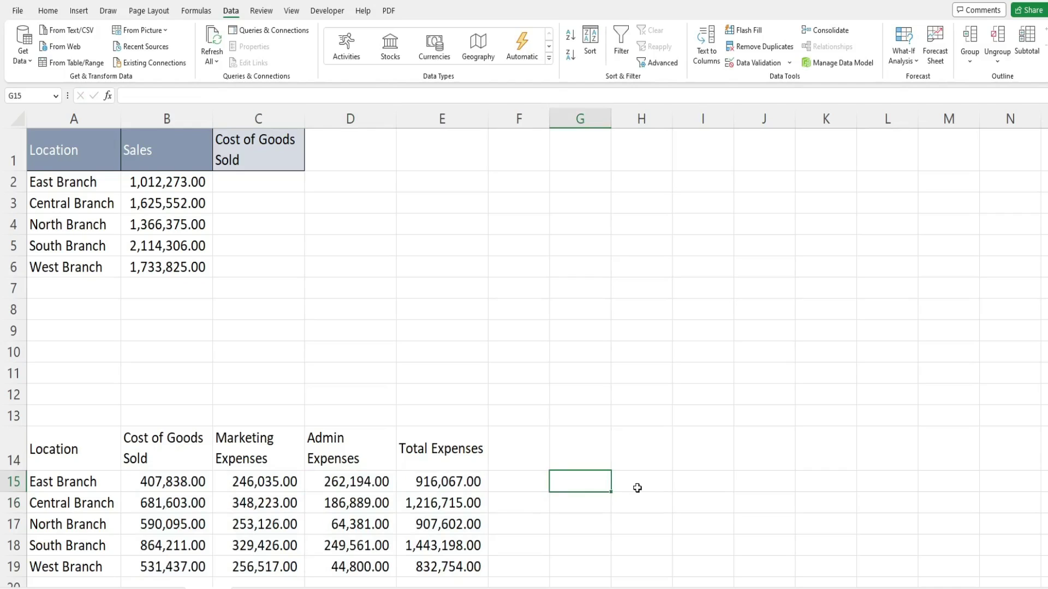
text(=Match)
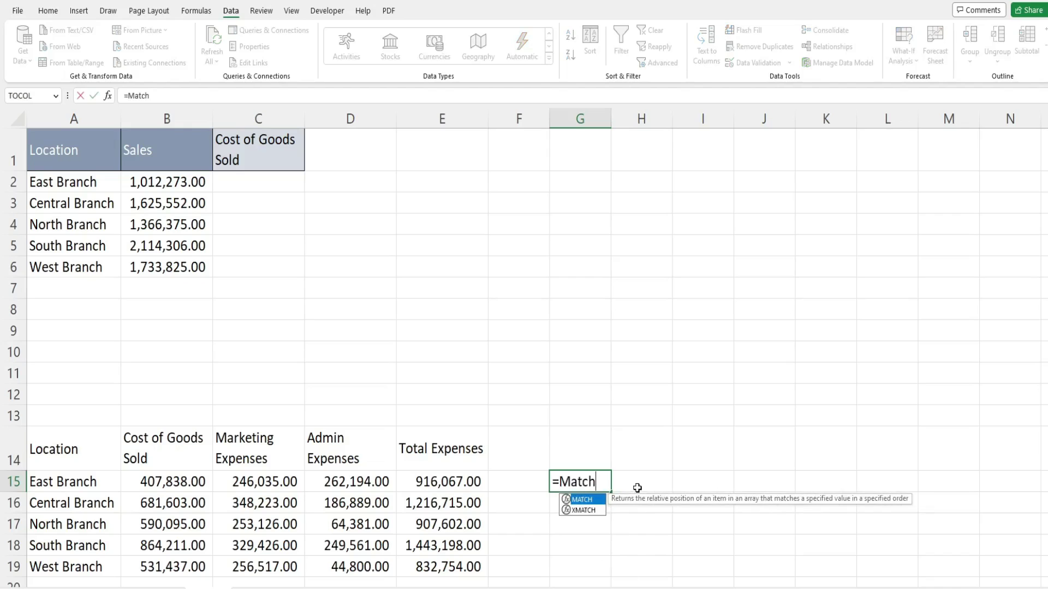
text(()
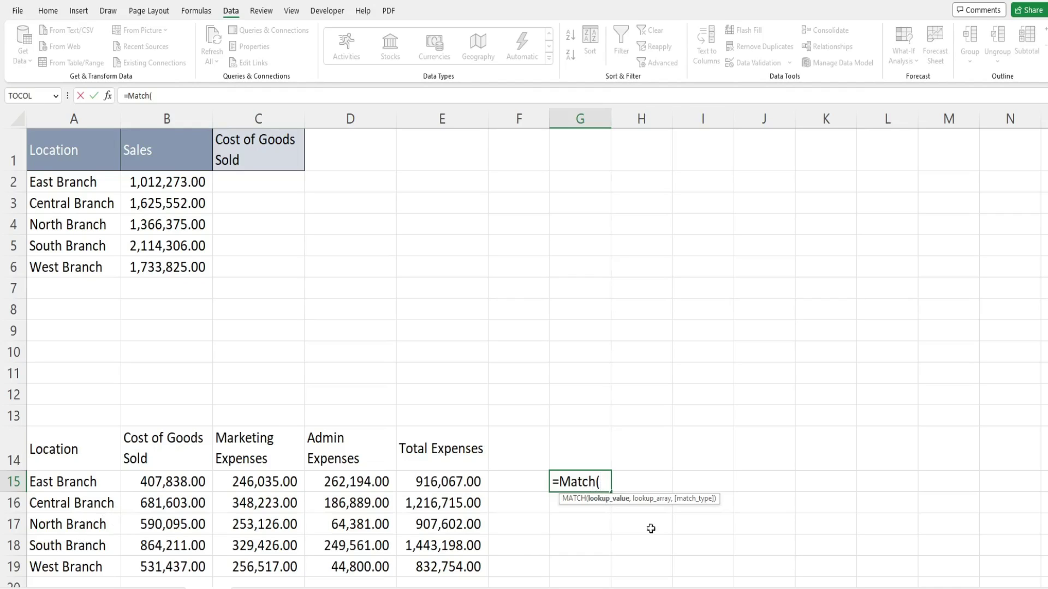
text("North Branch")
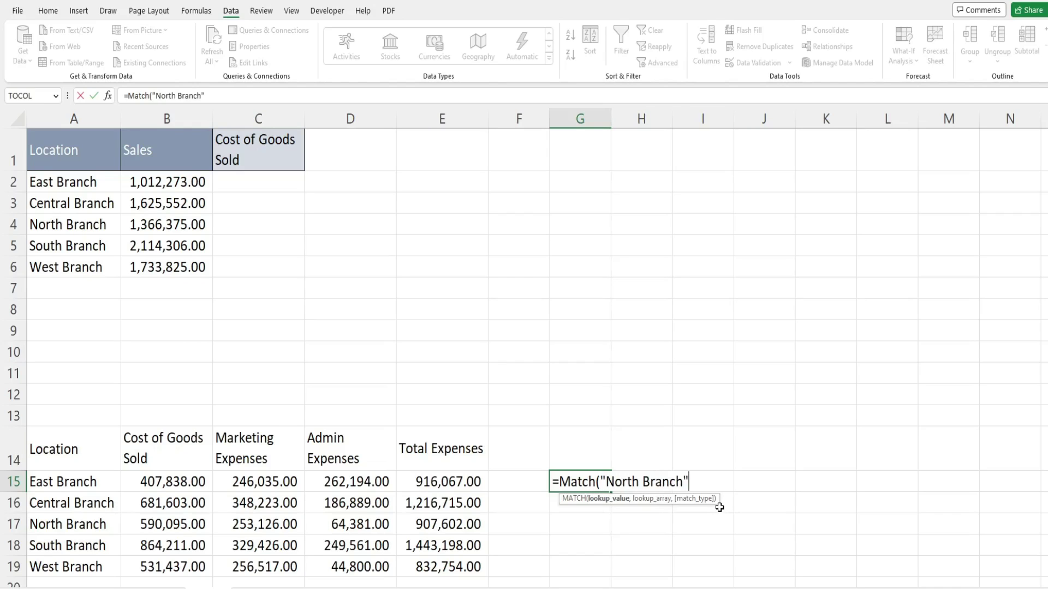
text(,)
drag(88, 484, 93, 563)
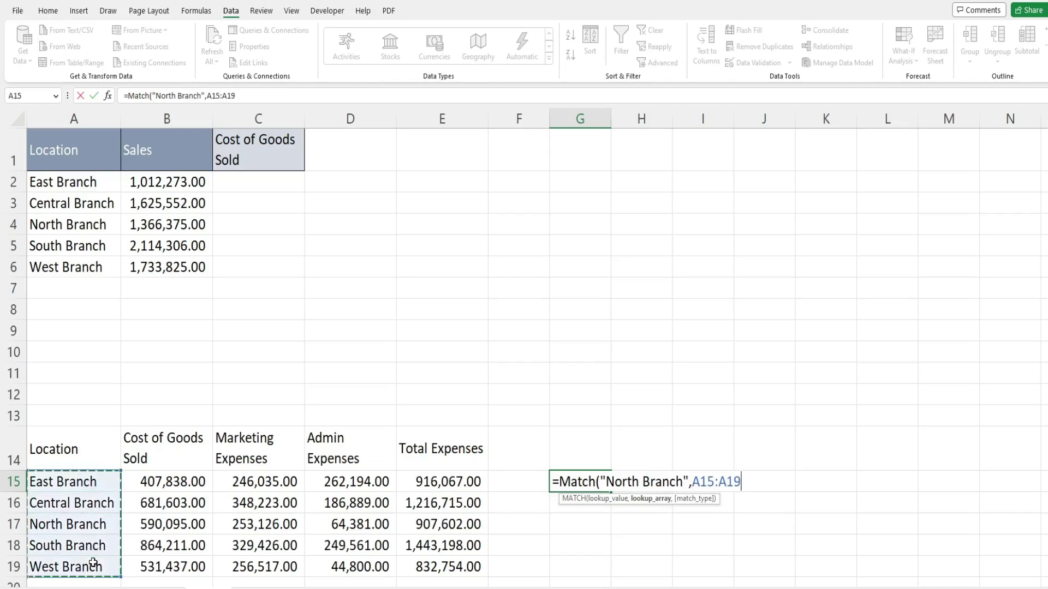
text(,)
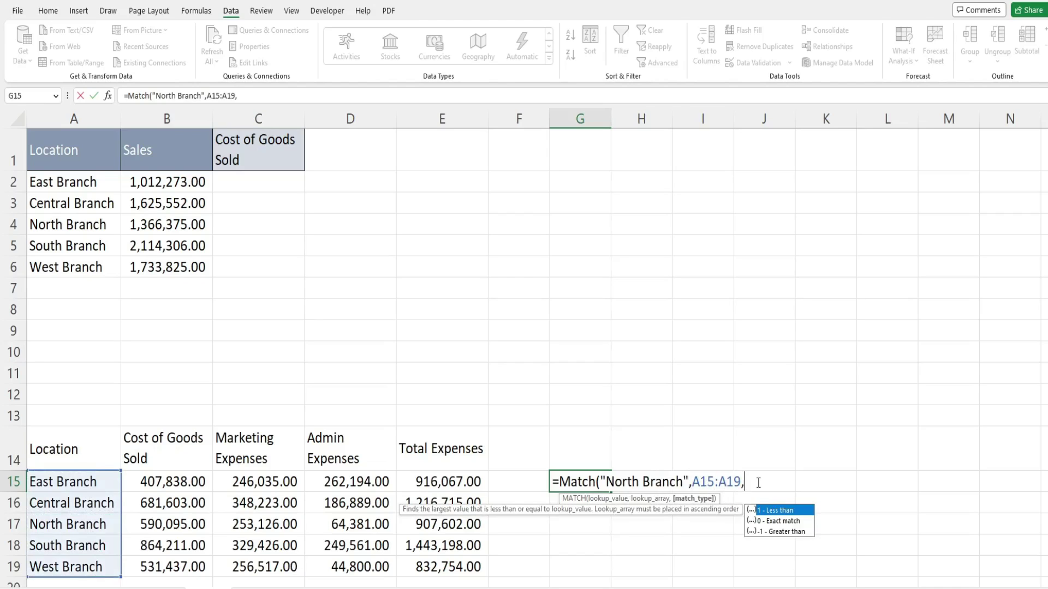
text(0))
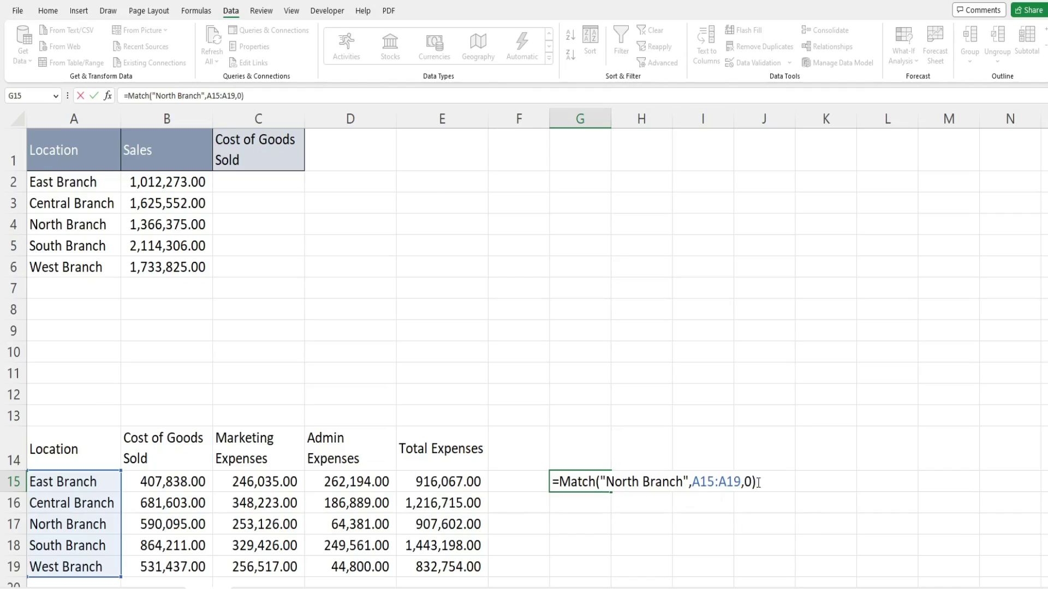
key(Return)
key(Up)
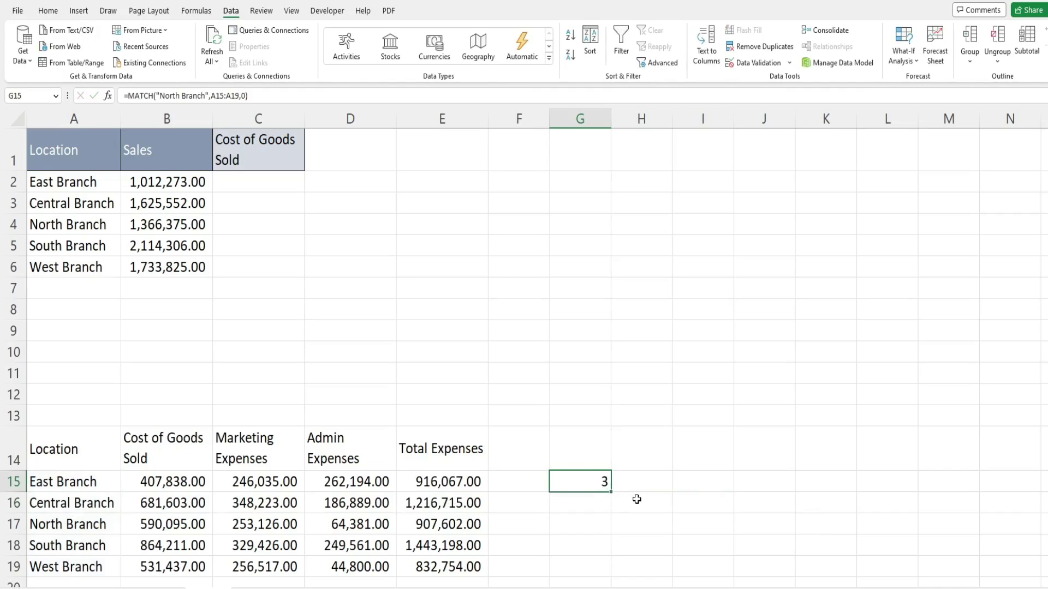
key(F2)
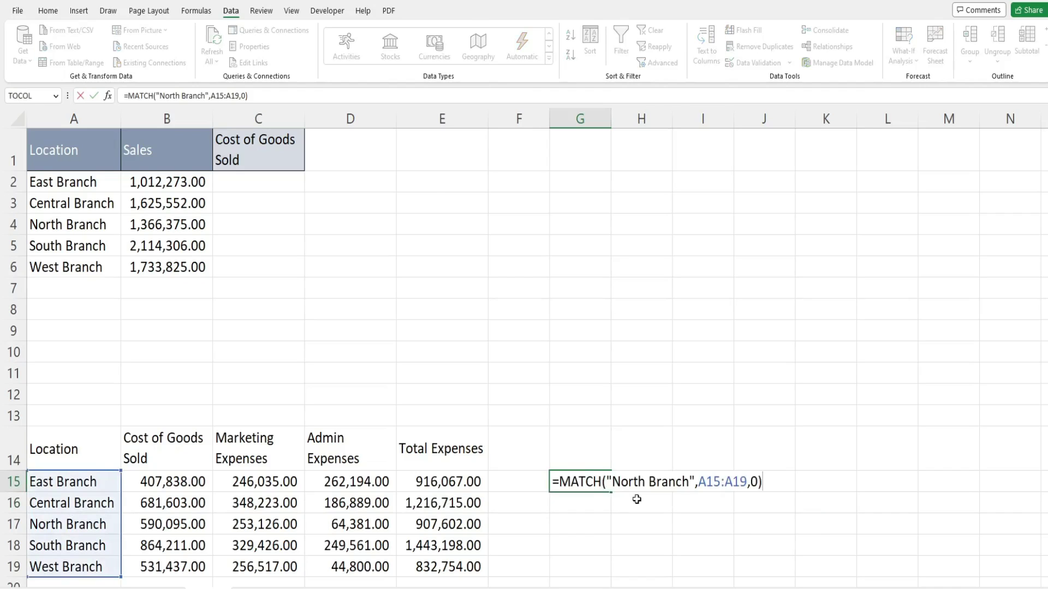
drag(690, 481, 612, 483)
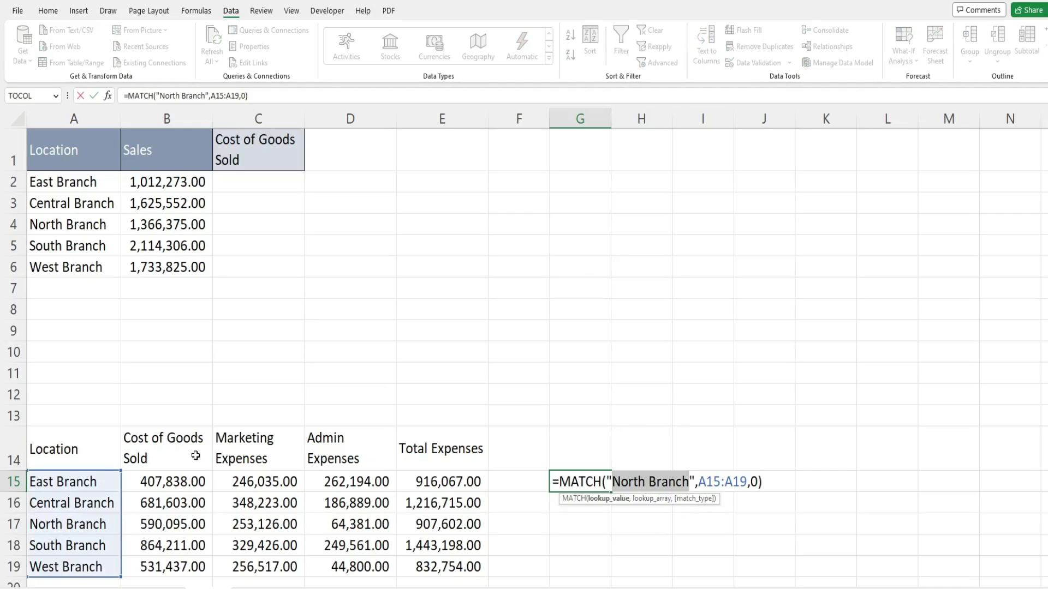
text(Admin Ex)
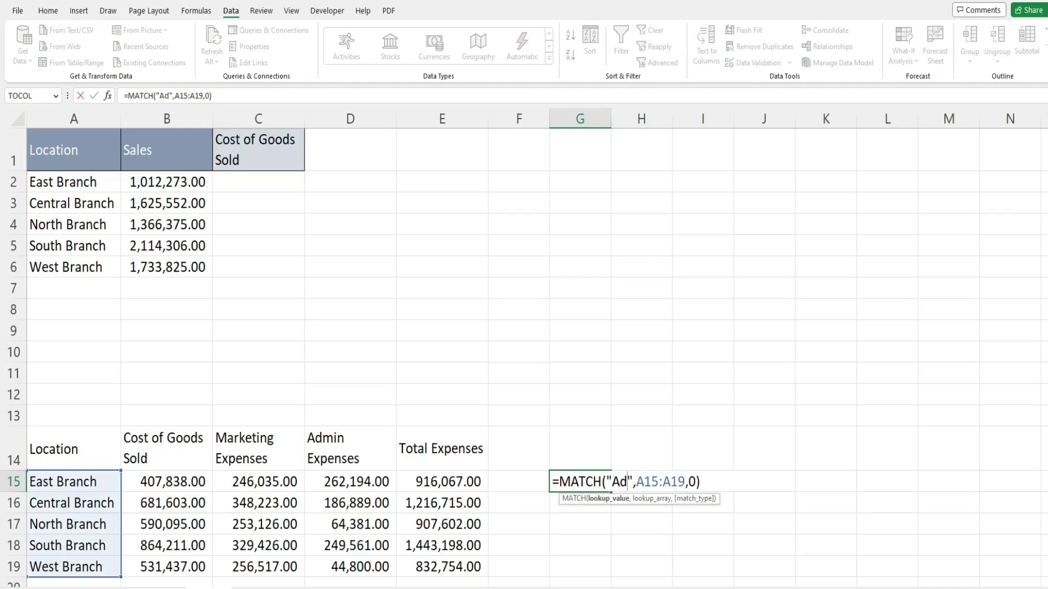
text(penses)
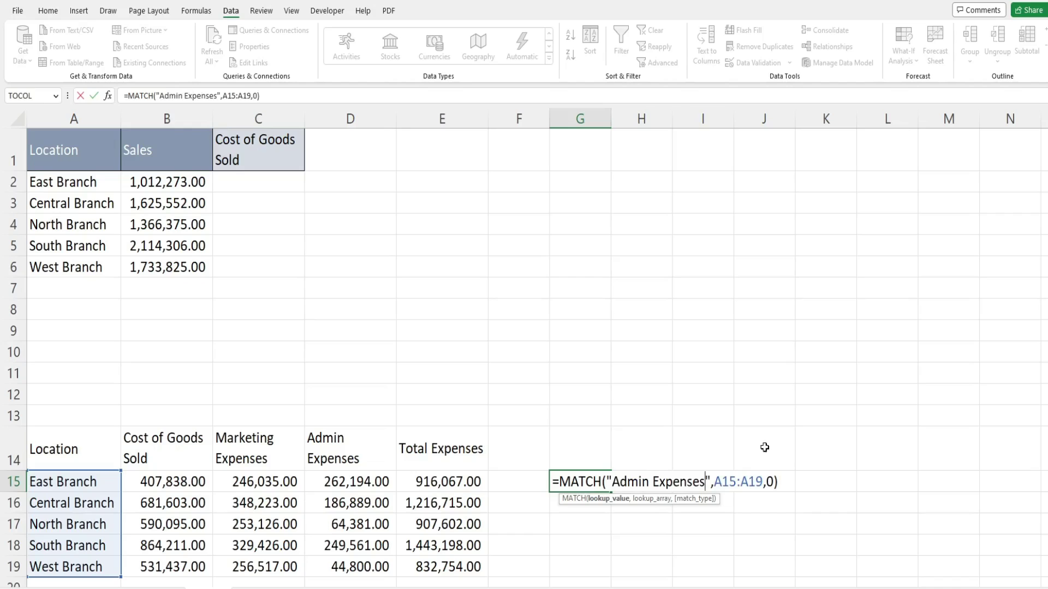
drag(764, 483, 719, 483)
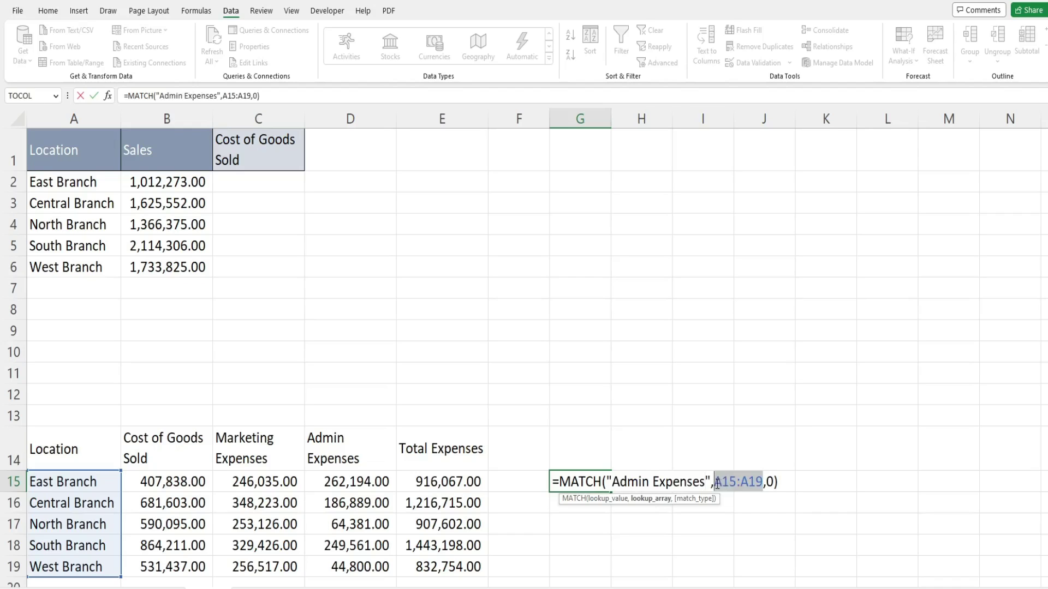
drag(207, 451, 464, 460)
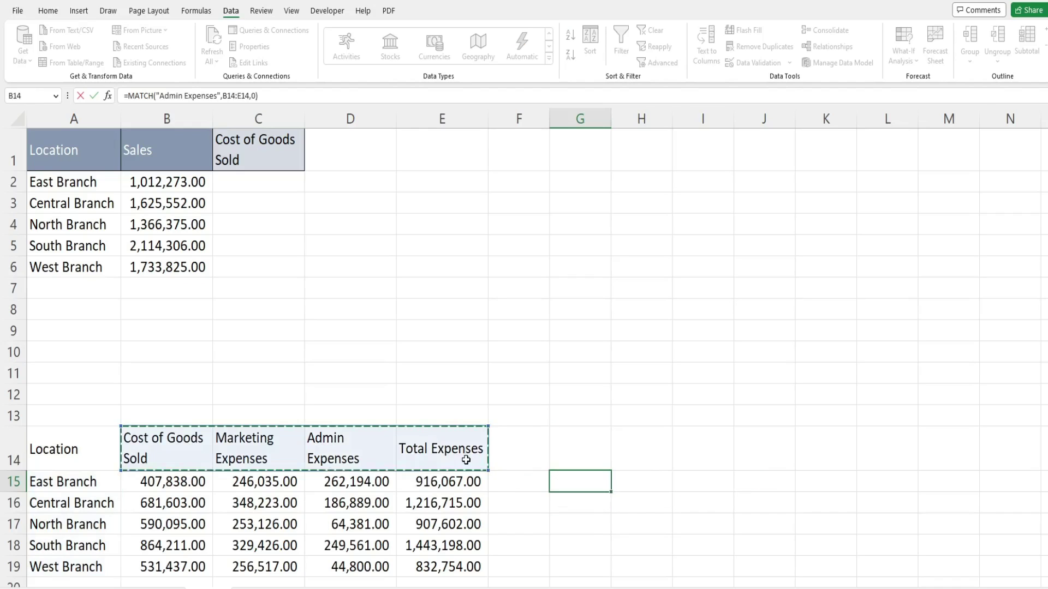
key(Return)
click(599, 481)
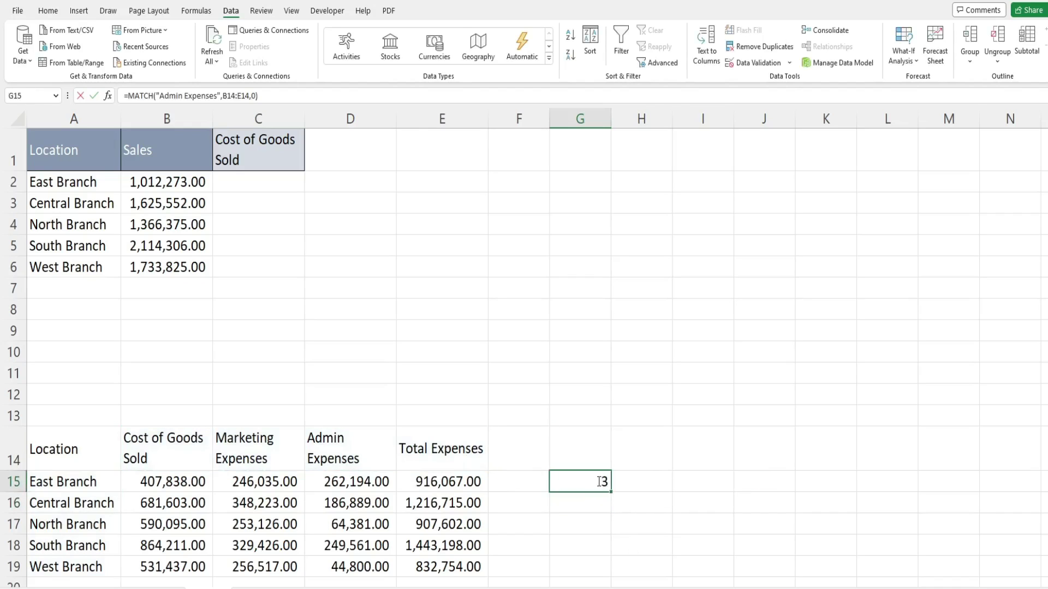
key(F2)
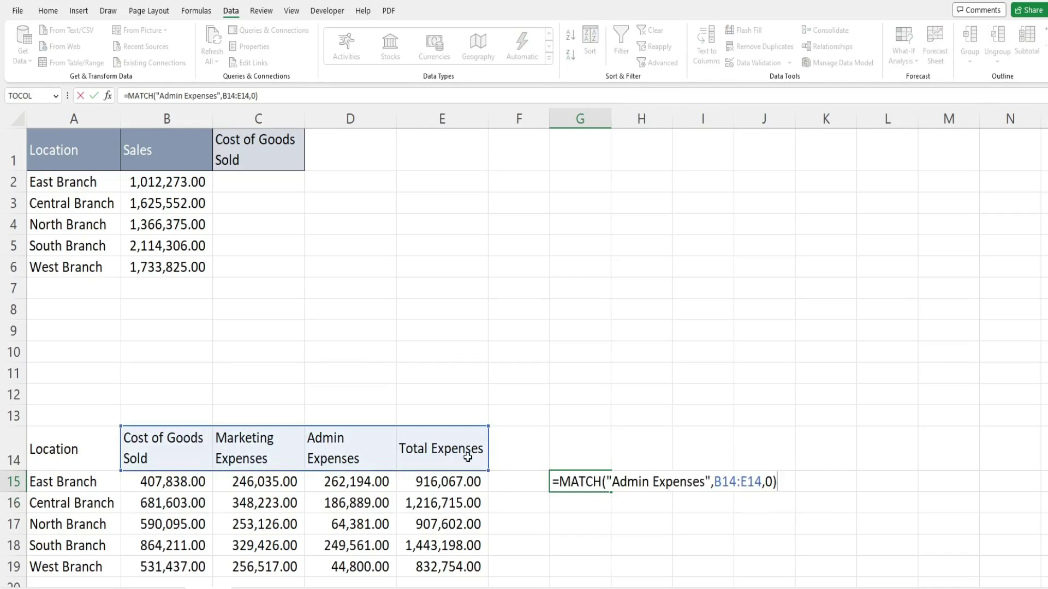
key(Escape)
key(Delete)
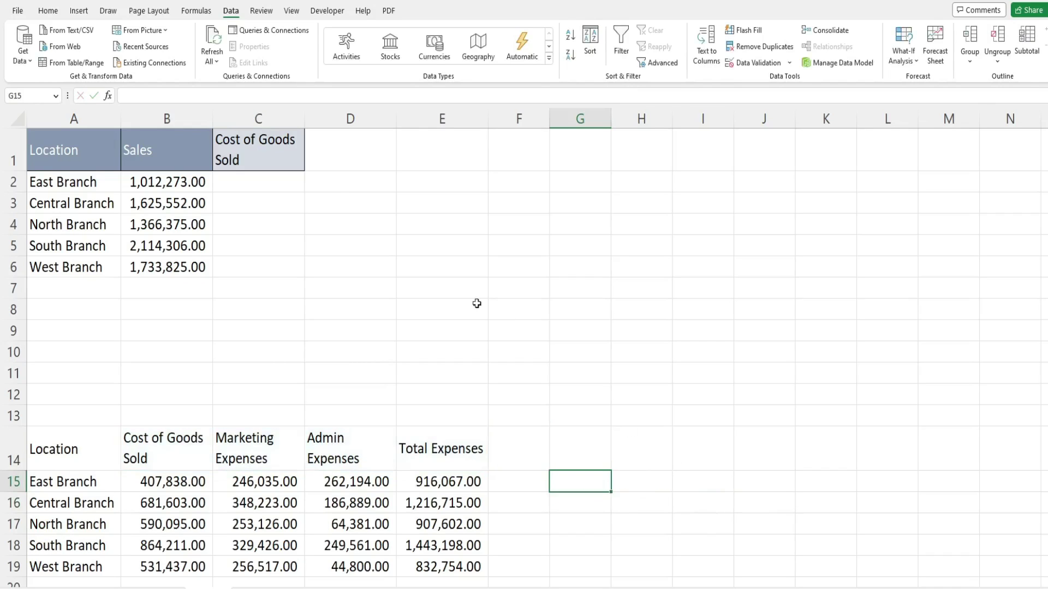
click(277, 182)
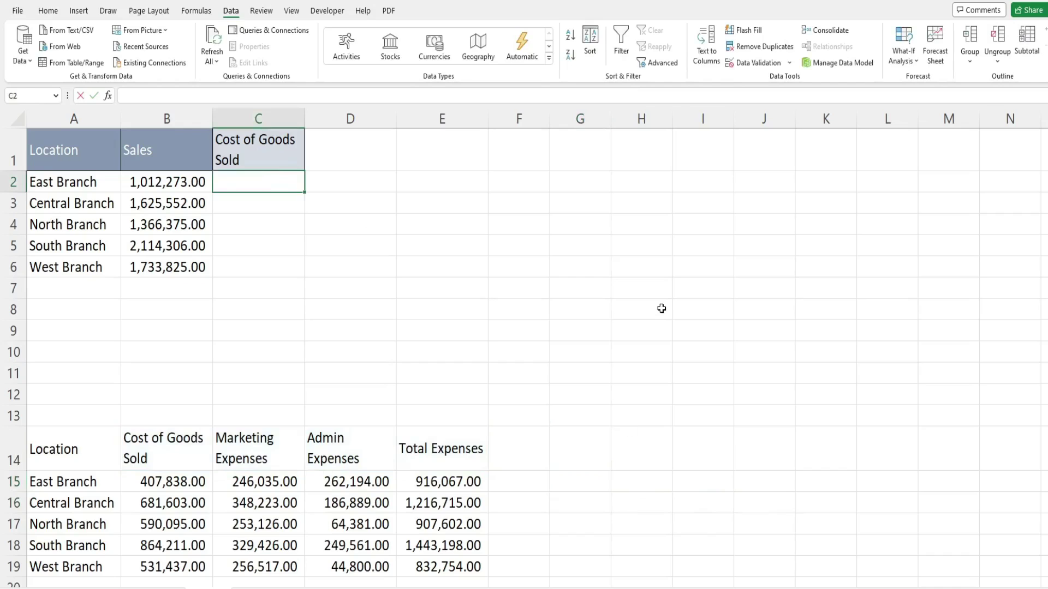
Step: Start C2's formula as =INDEX over the absolute range $B$15:$E$19
text(=Ind)
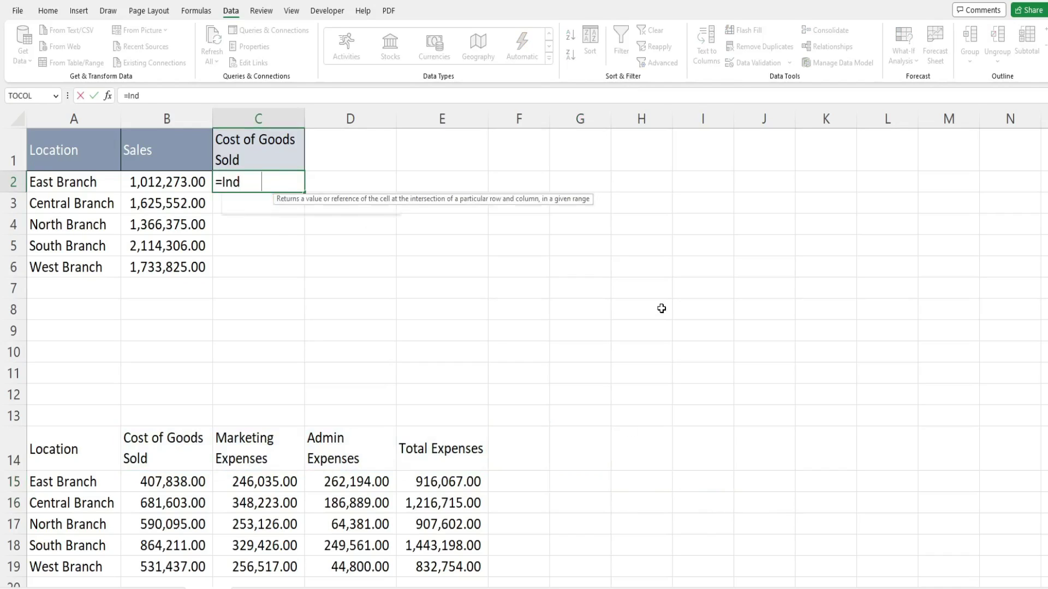
key(Tab)
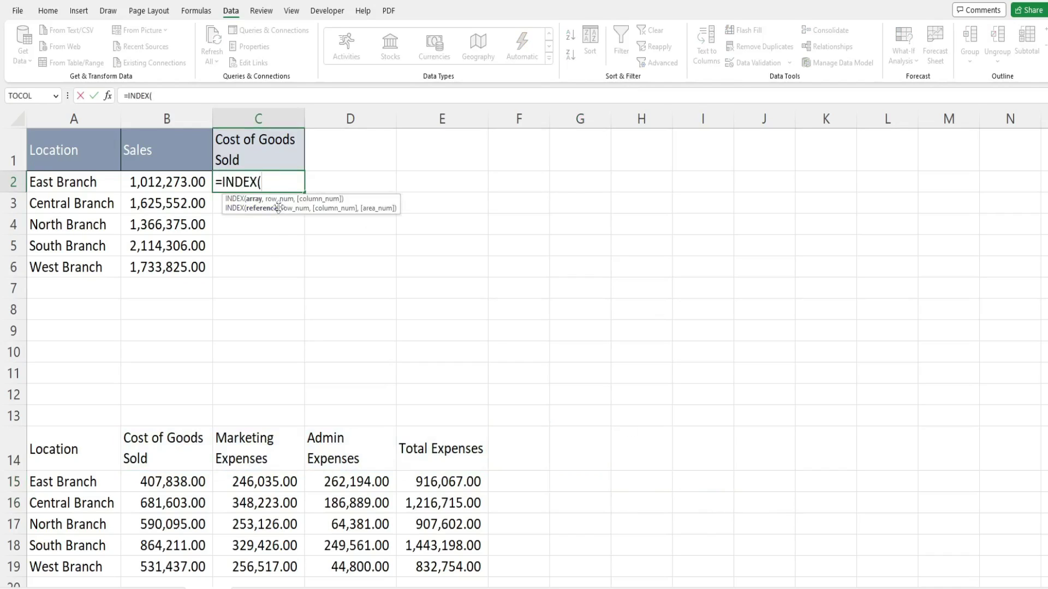
click(181, 483)
drag(281, 483, 449, 562)
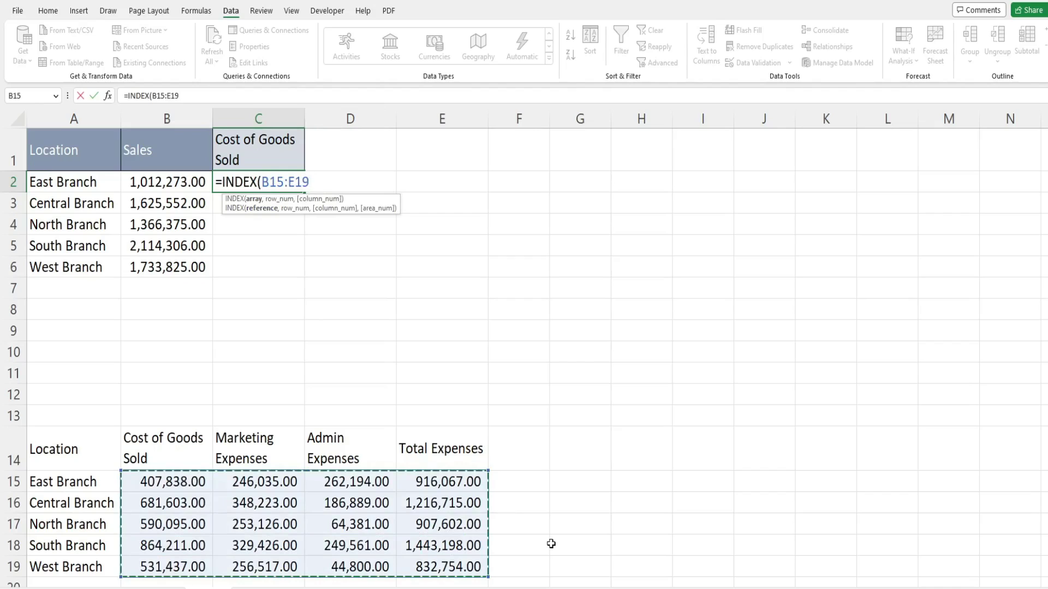
key(F4)
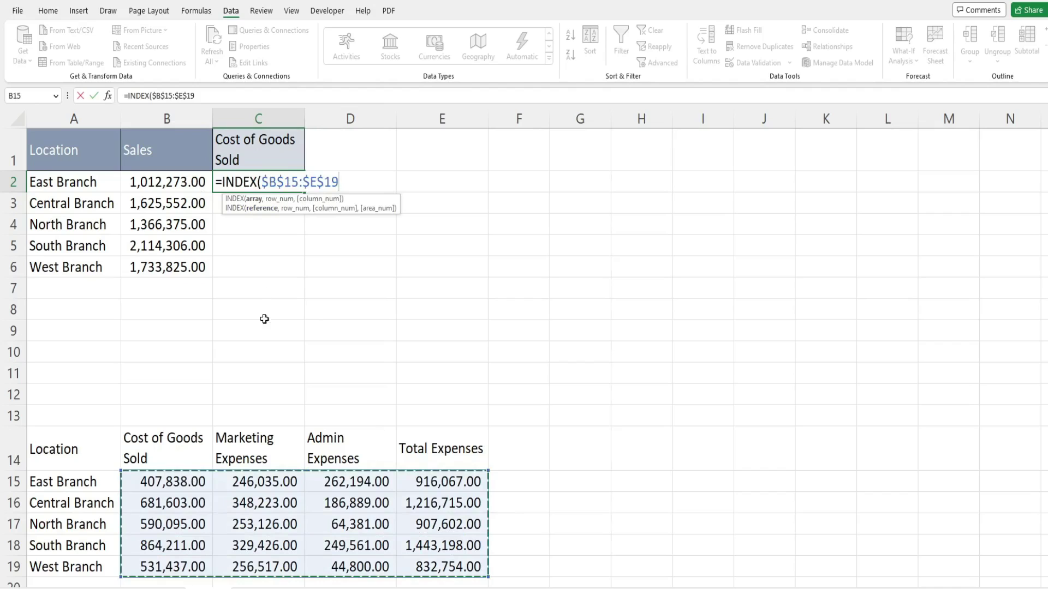
Step: Add the row lookup MATCH(A2,$A$15:$A$19,0) to the INDEX formula
text(,)
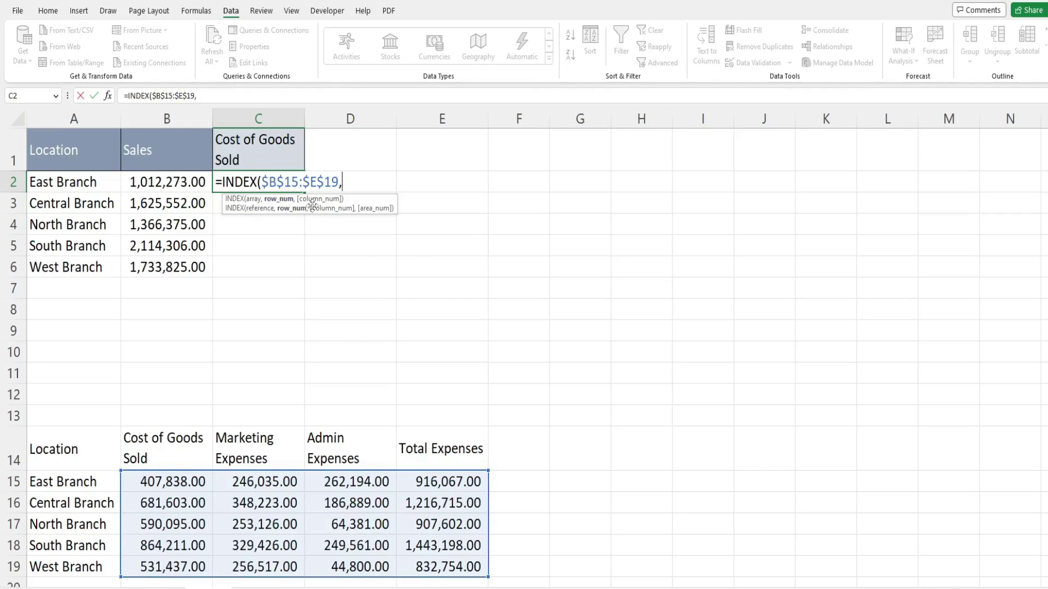
text(Mat)
key(Tab)
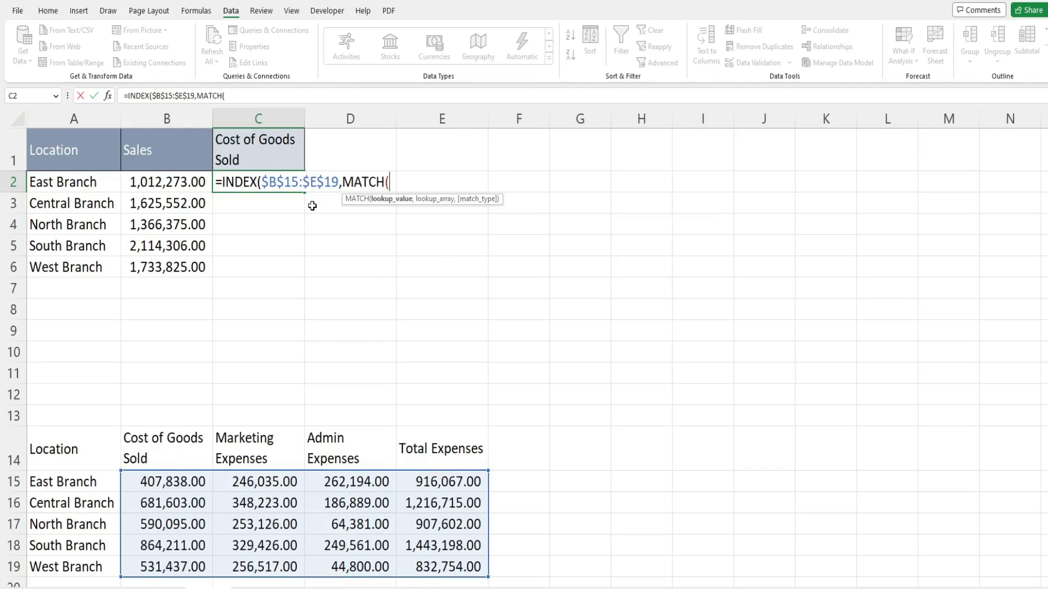
click(60, 182)
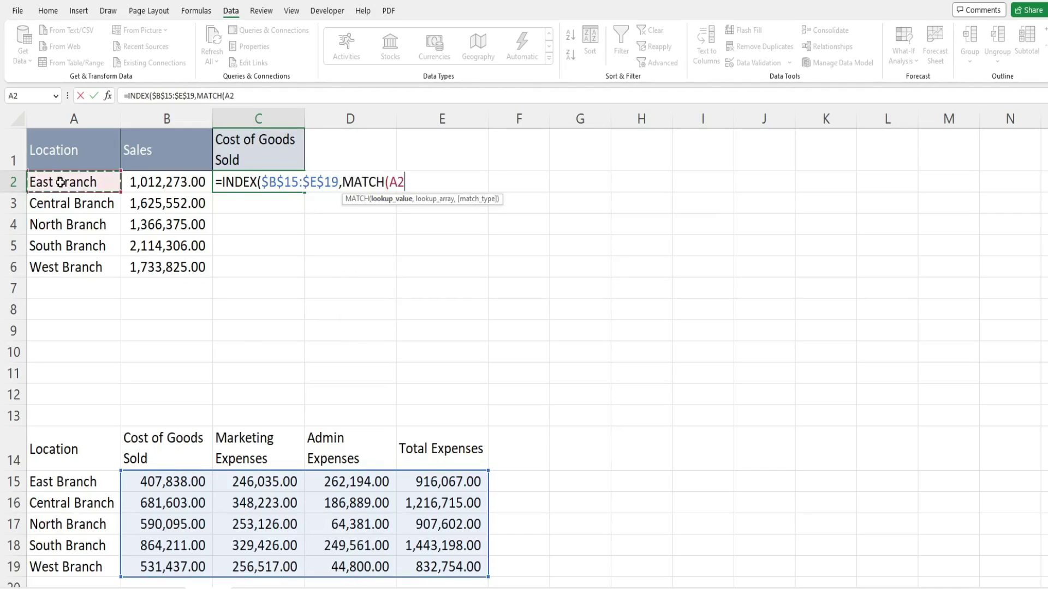
text(,)
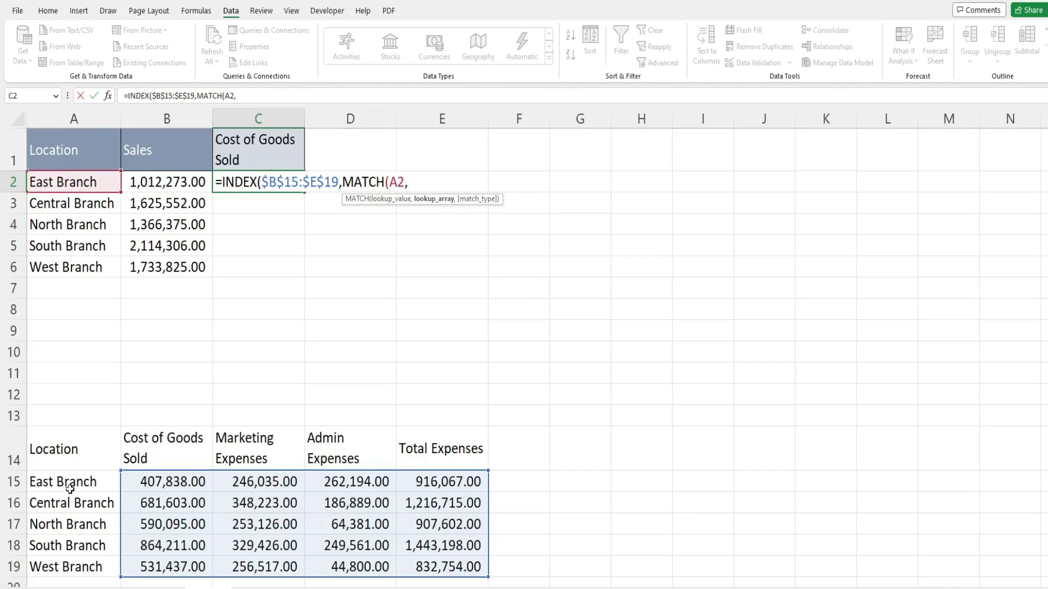
drag(74, 481, 79, 567)
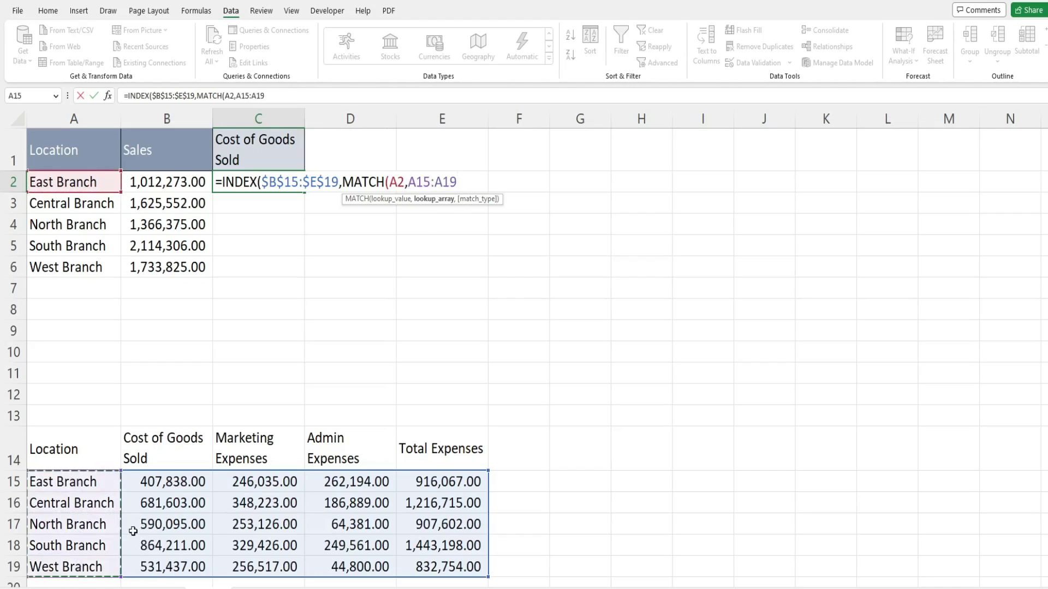
key(F4)
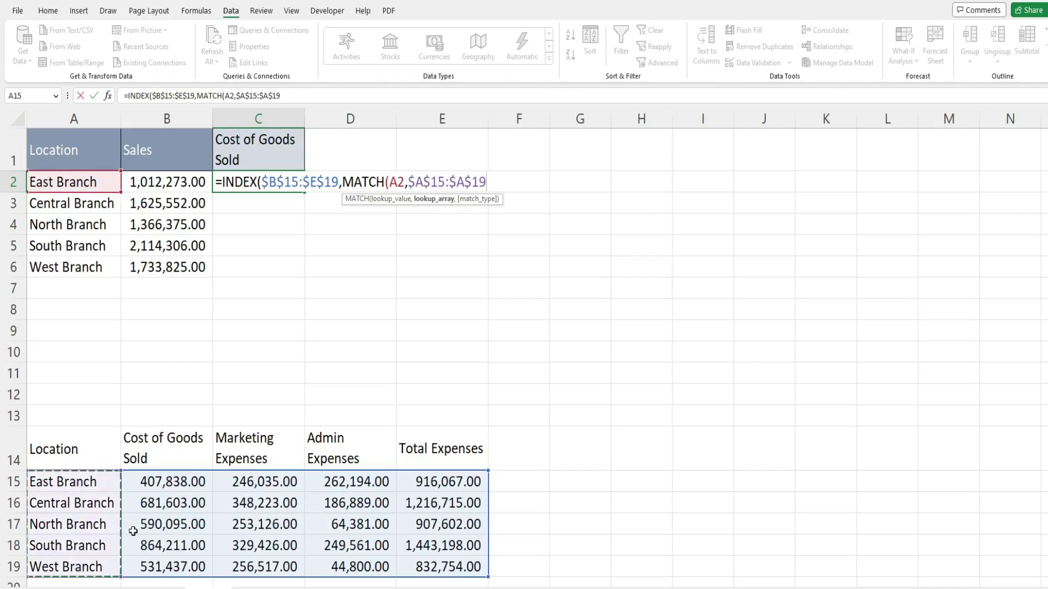
text(,)
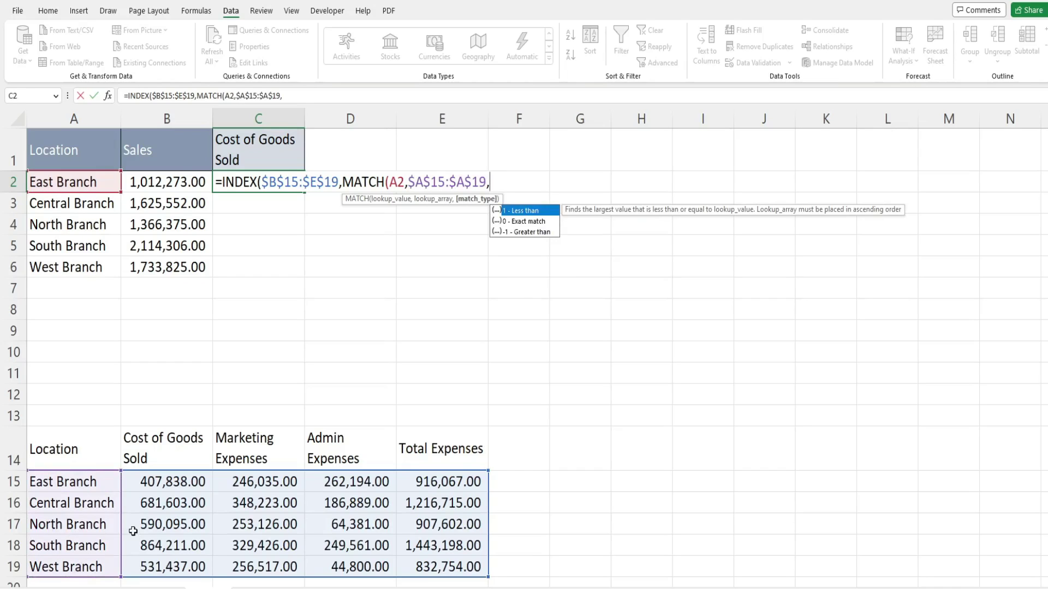
text(0),M)
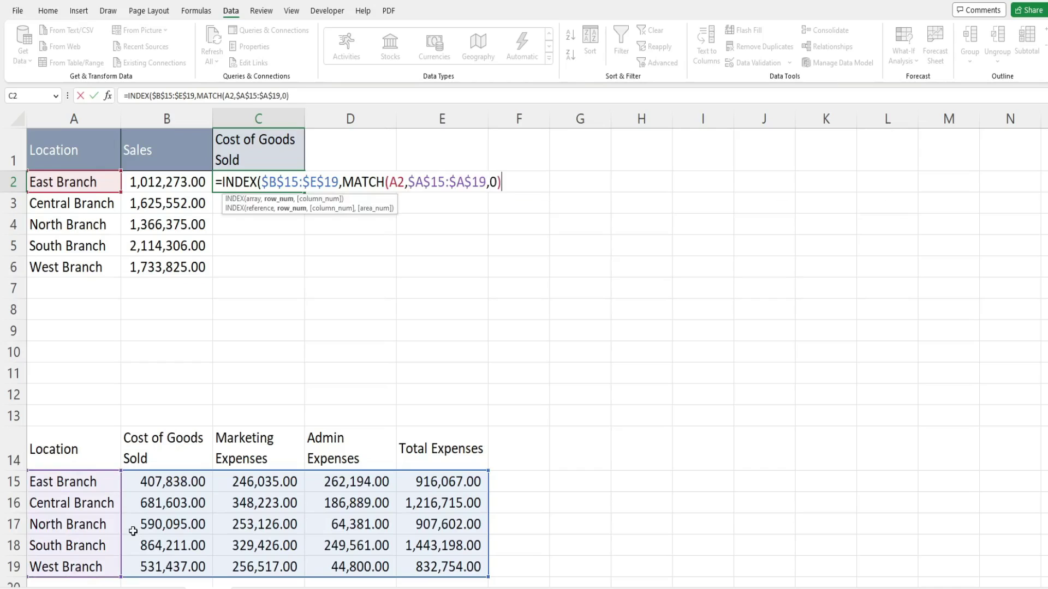
text(atch)
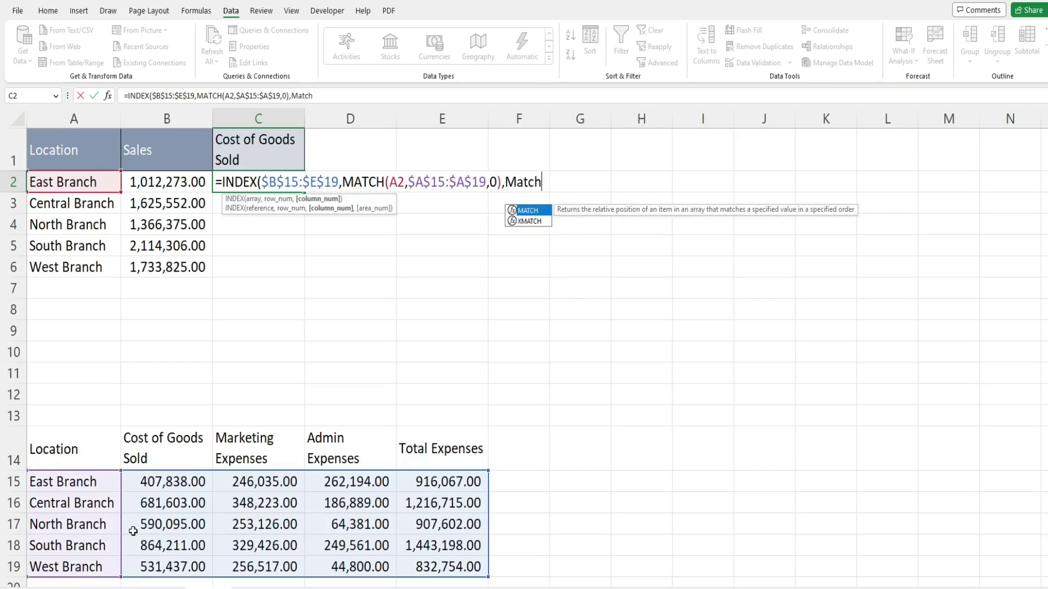
text(()
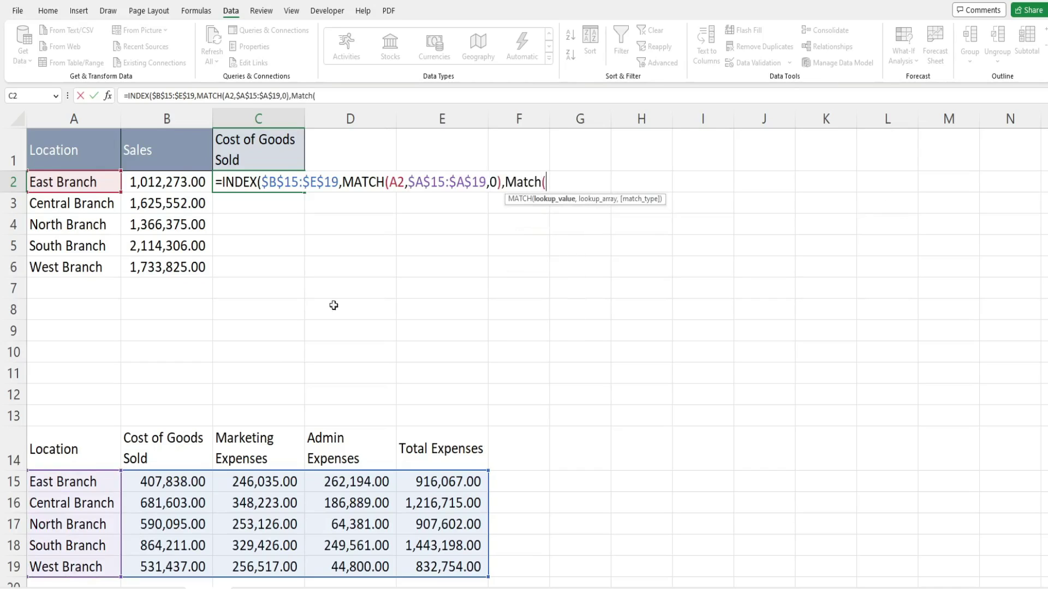
Step: Complete C2 with MATCH($C$1,$B$14:$E$14,0) as the column lookup, returning 407,838.00
click(253, 142)
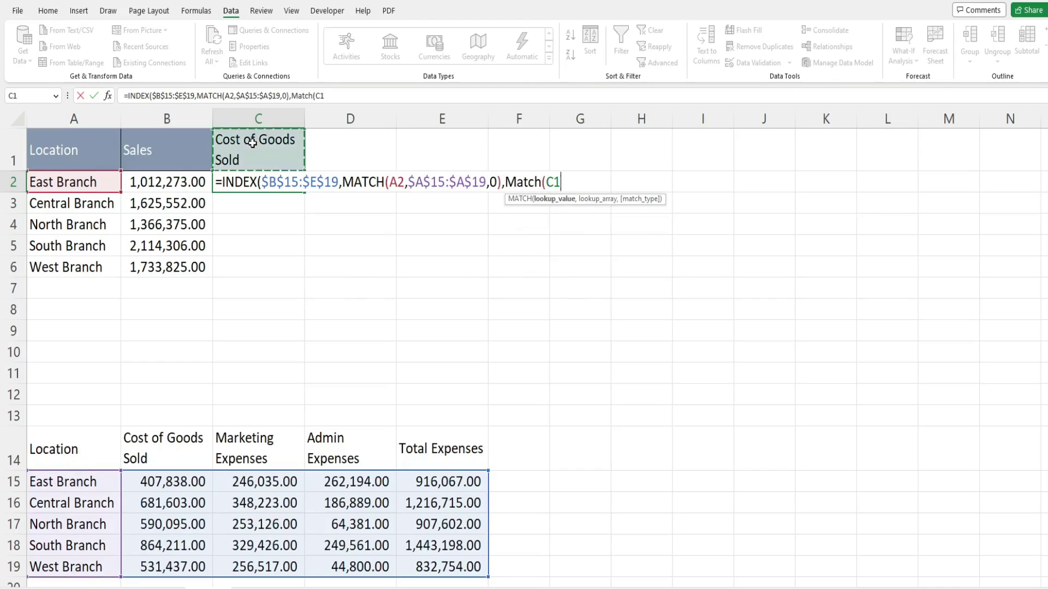
key(F4)
text(,)
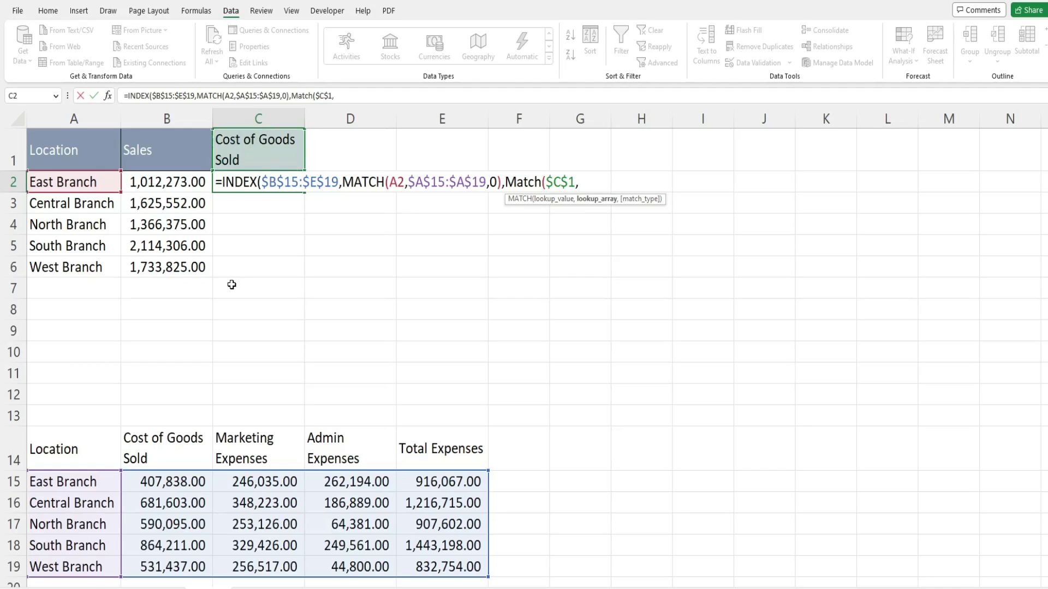
drag(177, 457, 425, 451)
key(F4)
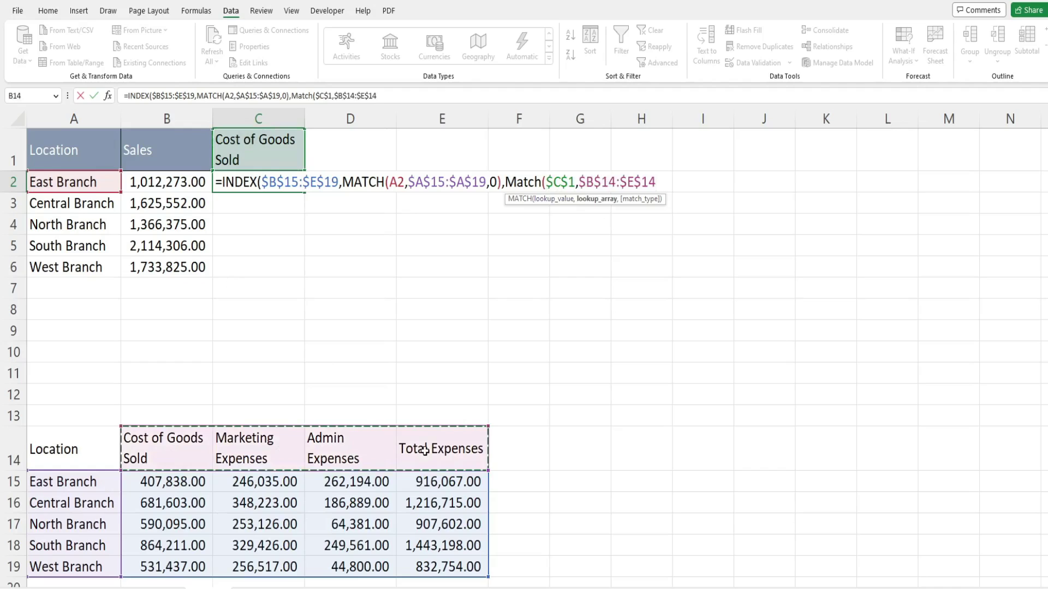
text(,)
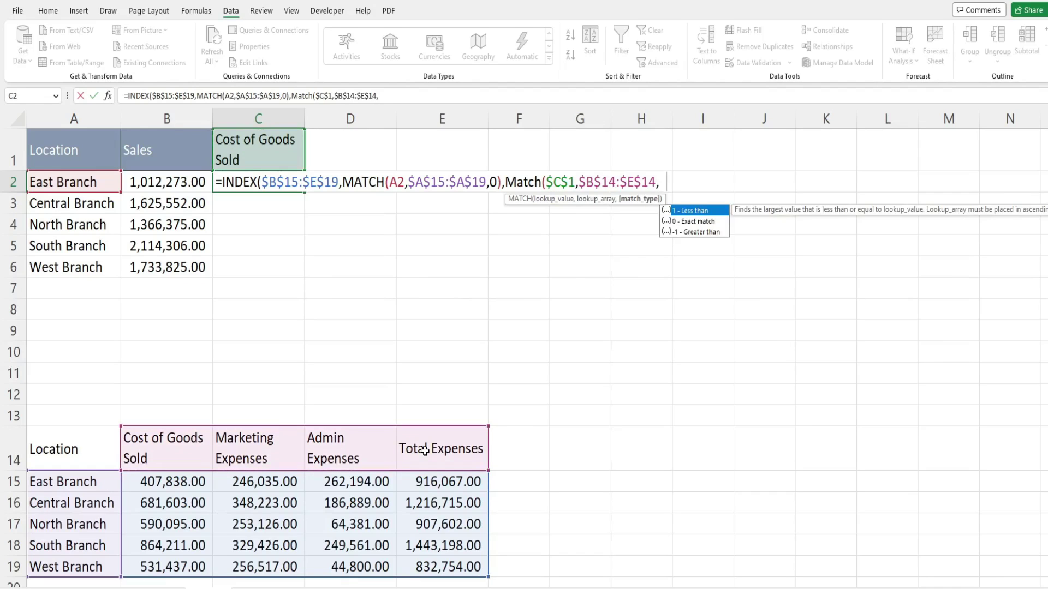
text(0)))
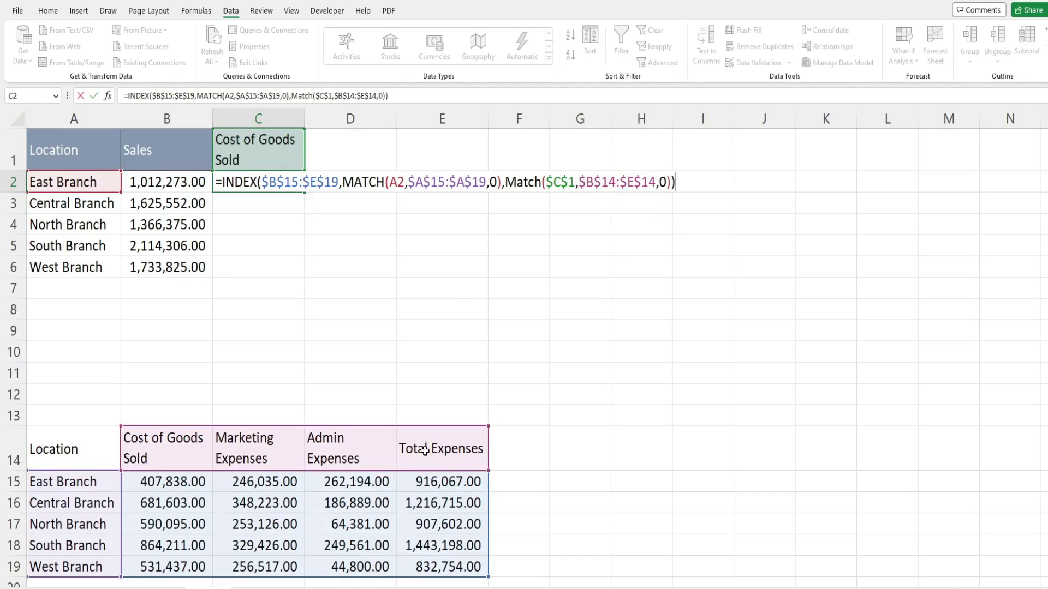
key(Return)
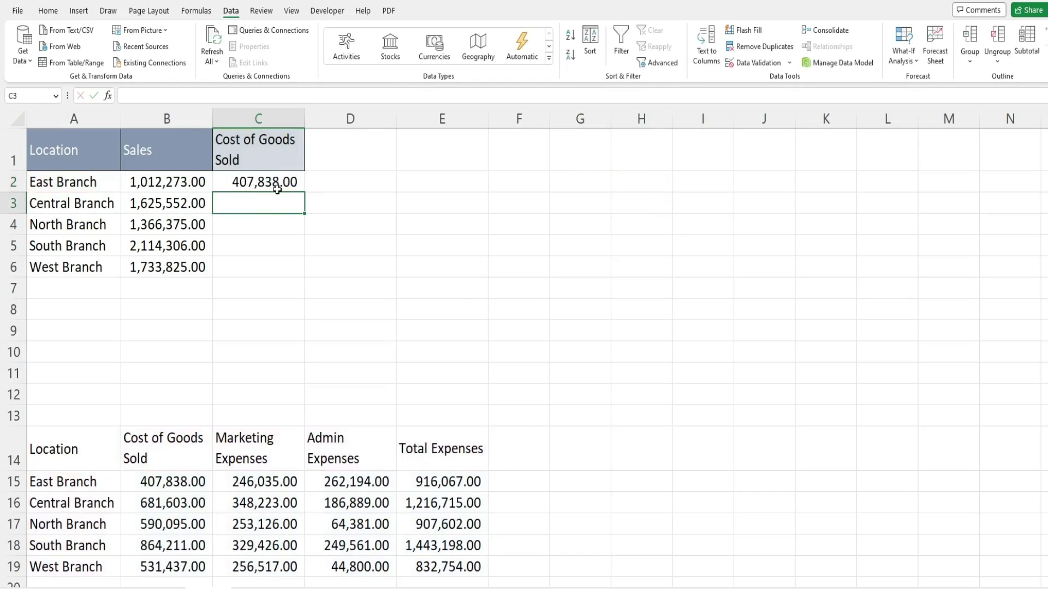
Step: Switch C1's expense heading to Admin Expenses
click(165, 483)
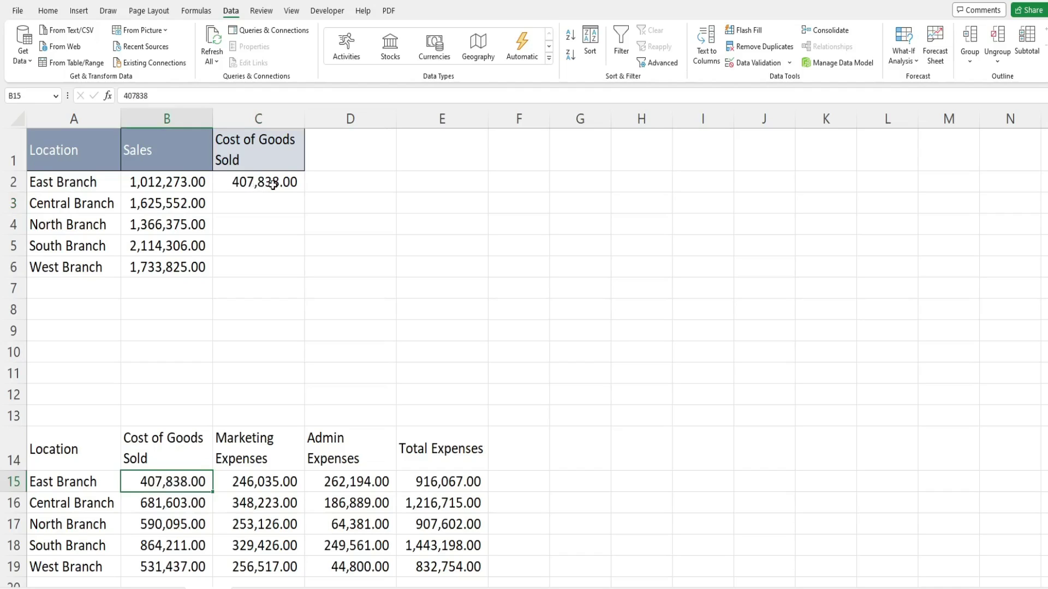
click(287, 163)
click(309, 165)
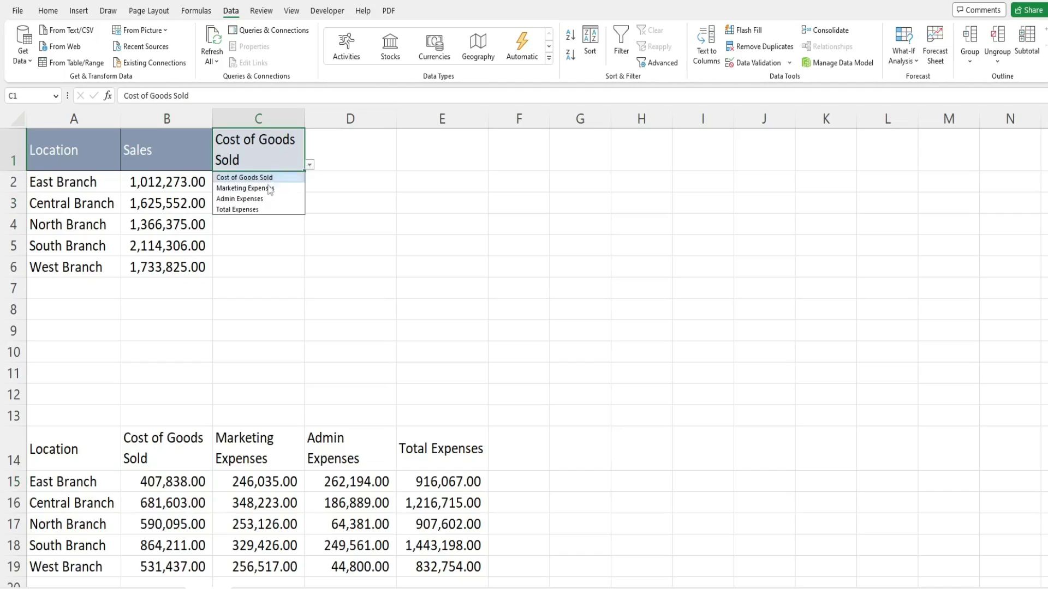
click(254, 199)
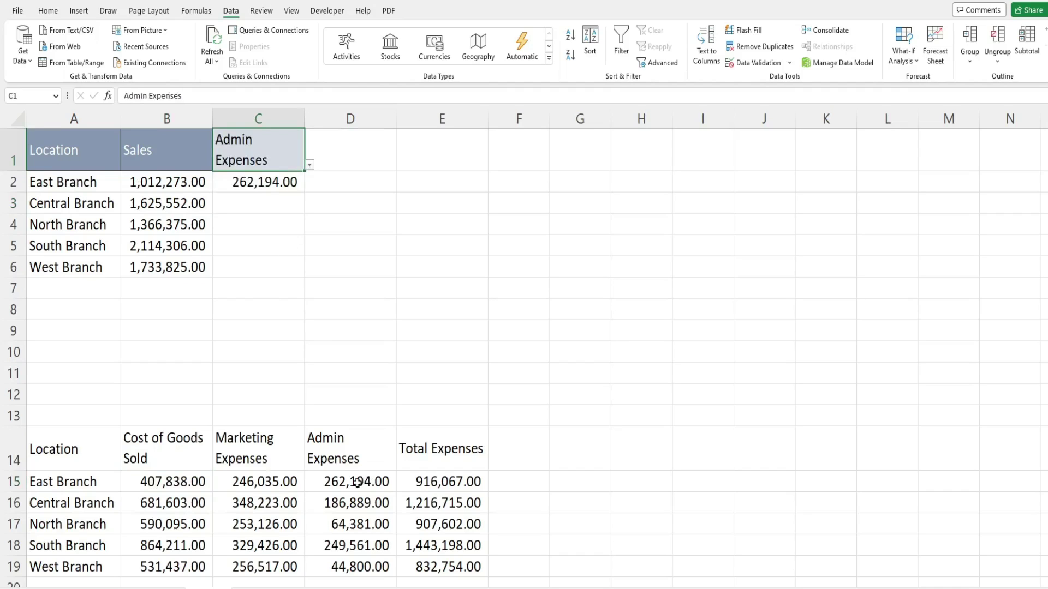
Step: Fill C2's lookup formula down to C6 and select the A1:C6 table
click(275, 185)
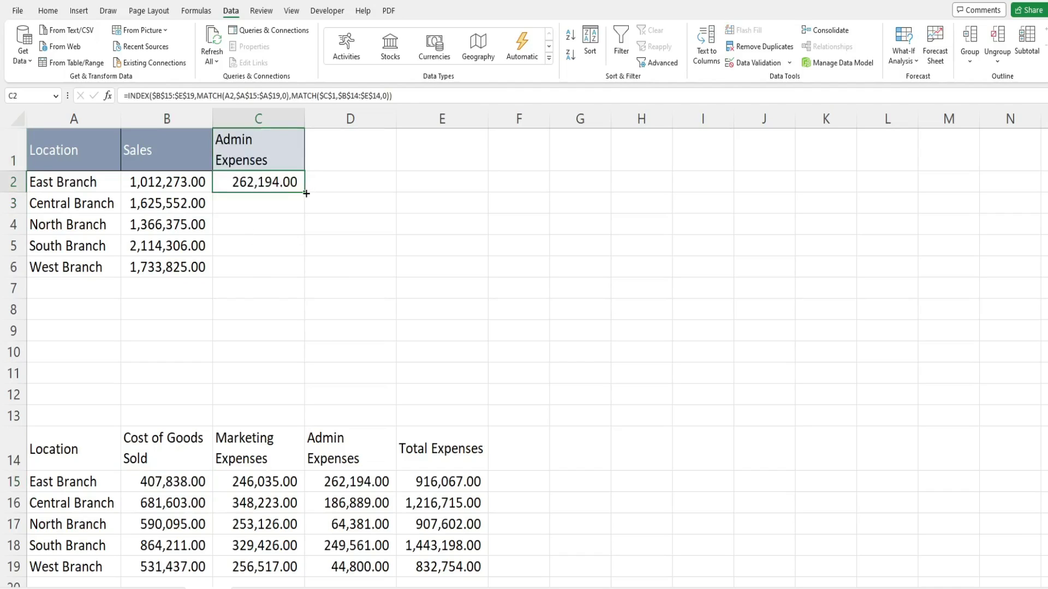
drag(309, 193, 296, 269)
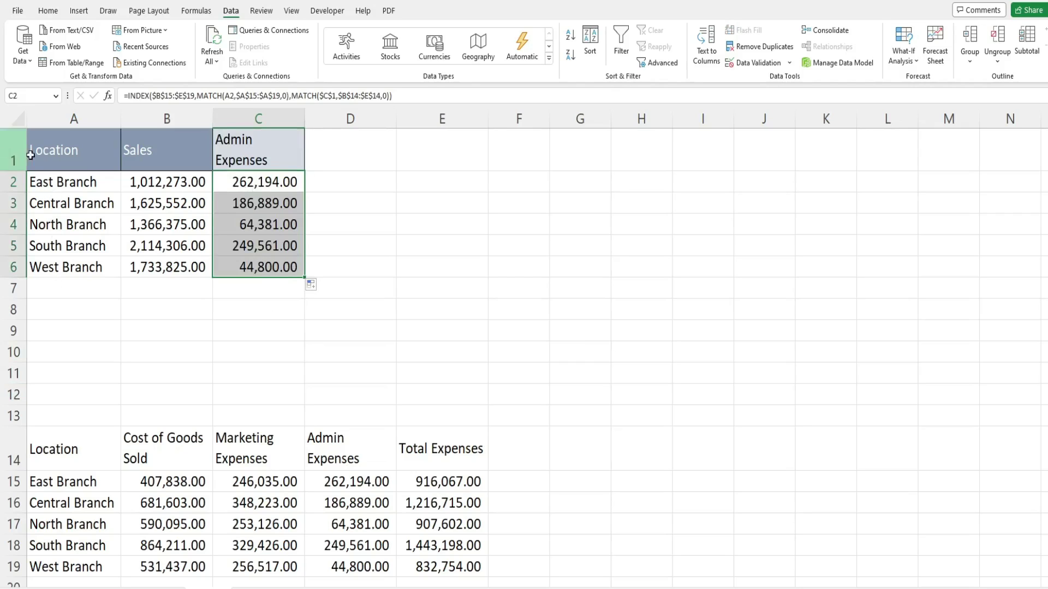
drag(58, 153, 263, 260)
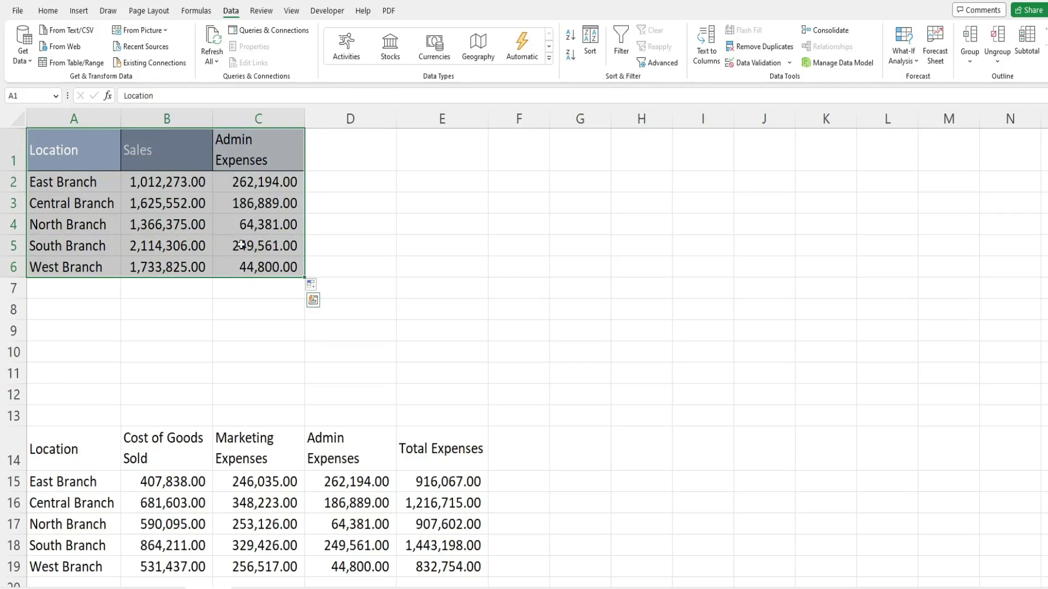
Step: Insert a 3-D Clustered Column chart, apply the dark chart style, and move it beside the table
click(80, 12)
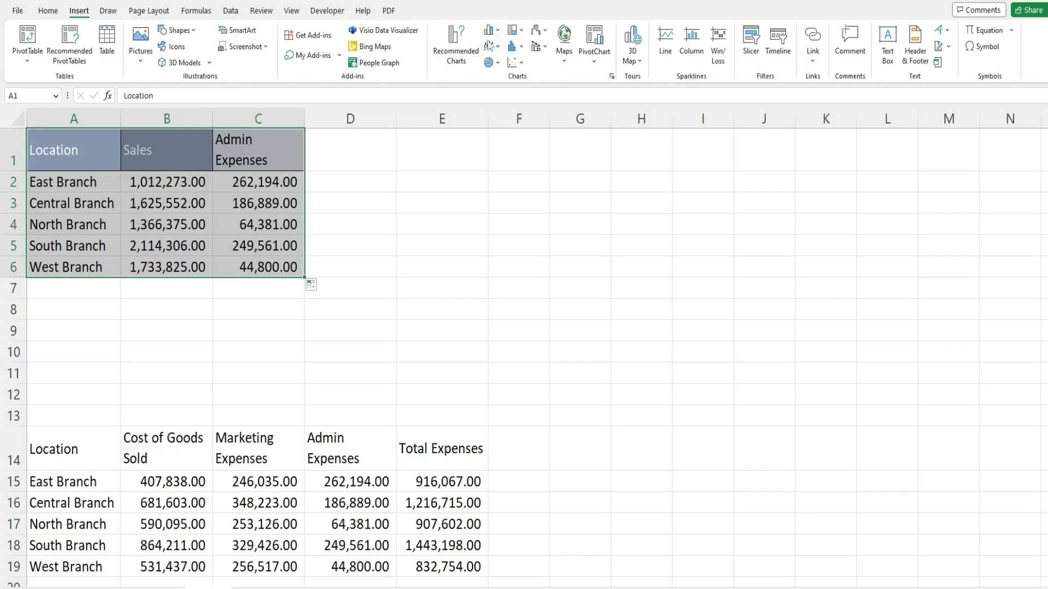
click(497, 33)
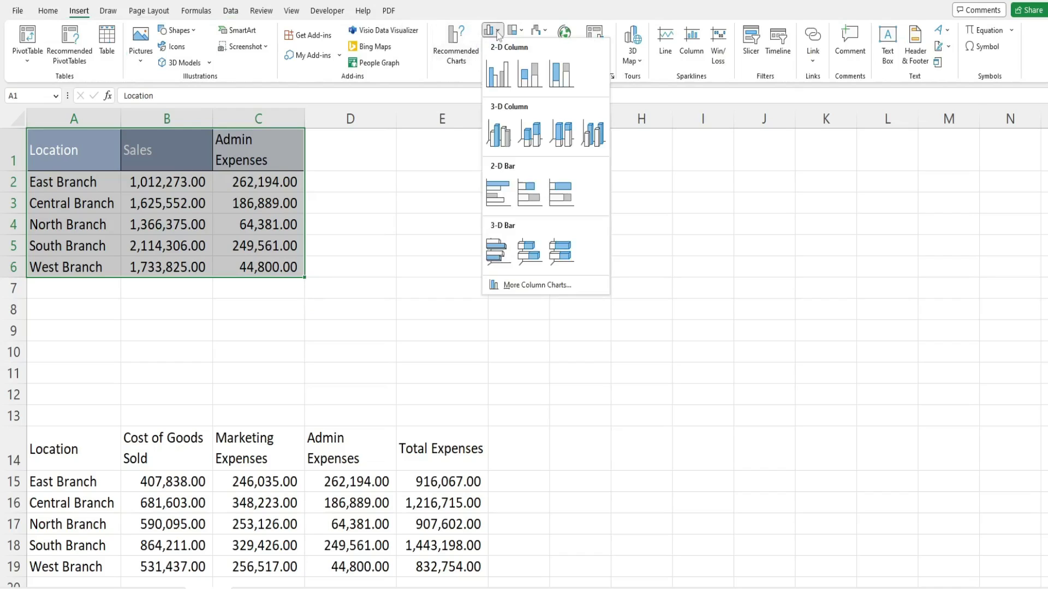
click(498, 134)
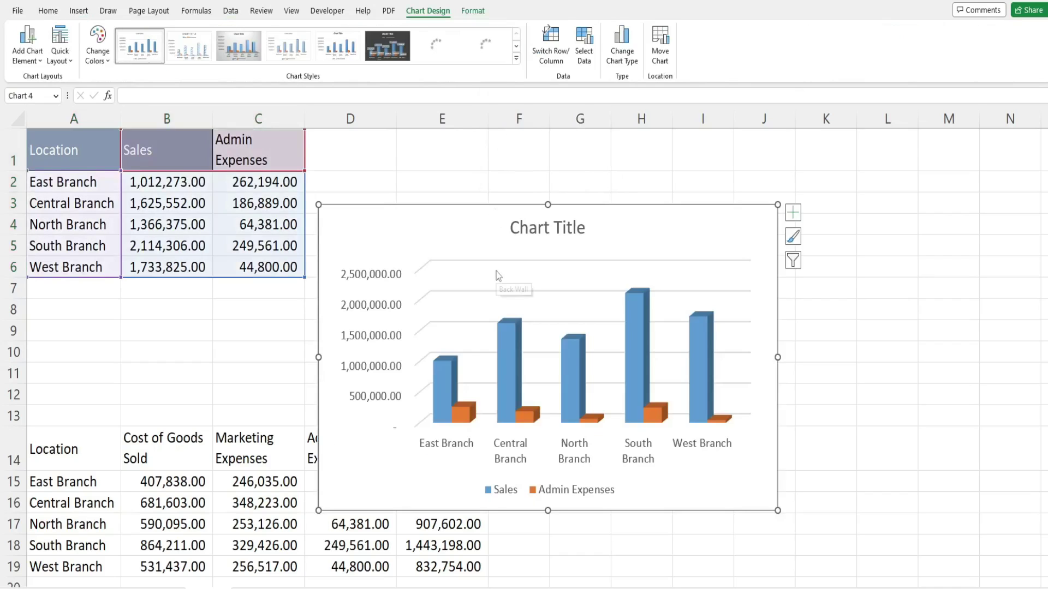
click(516, 57)
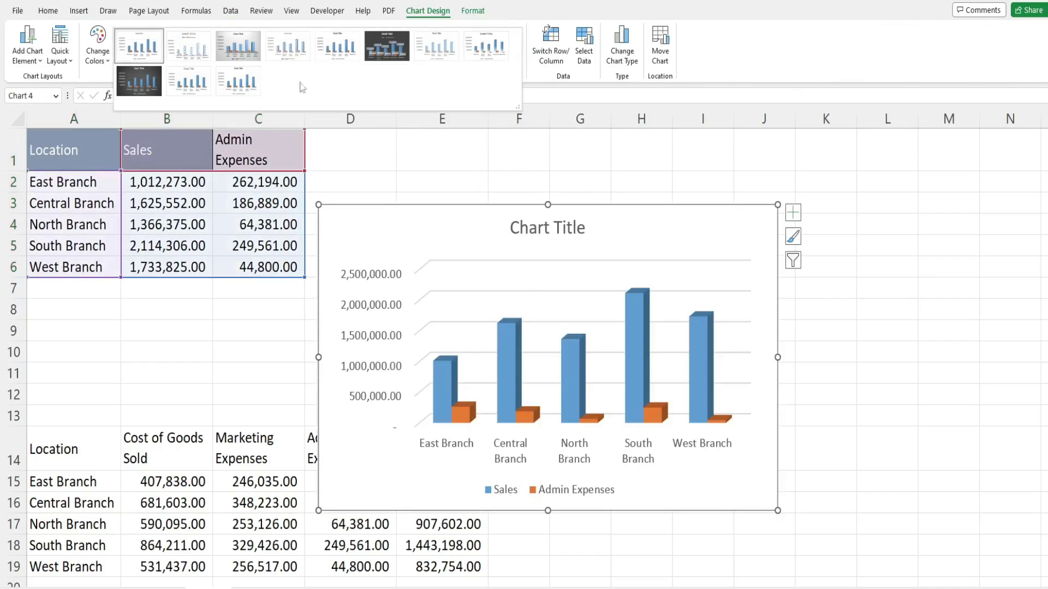
click(139, 80)
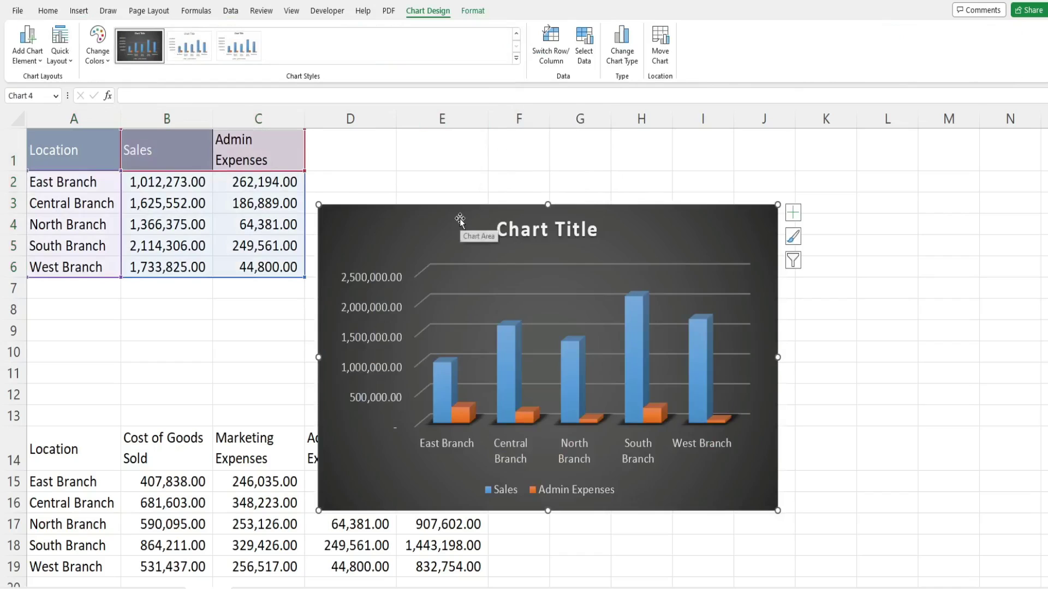
drag(461, 219, 437, 143)
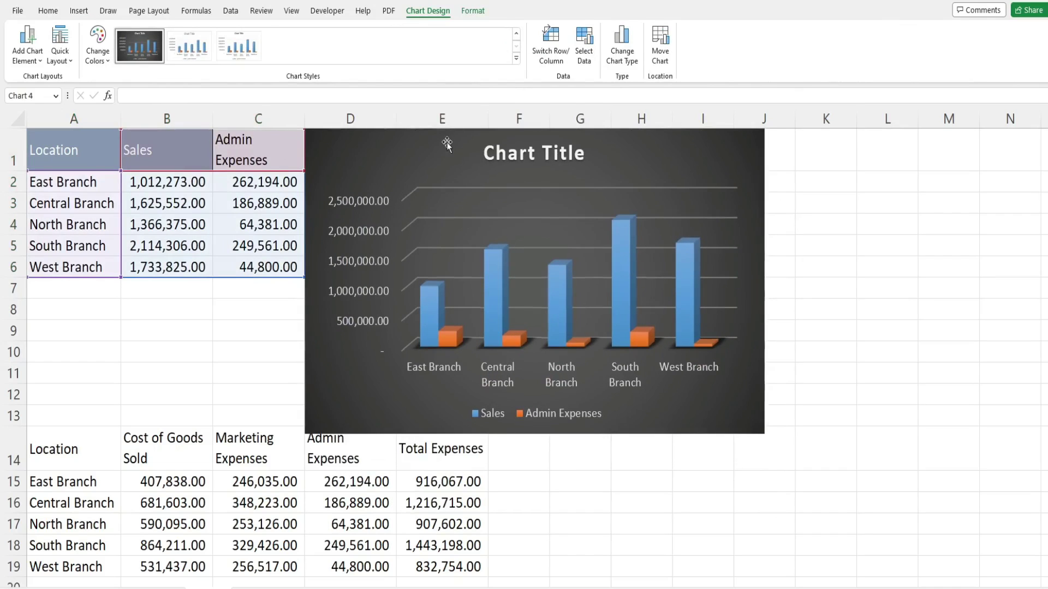
Step: Change the chart title text to 'Sales vs. Expenses'
click(577, 159)
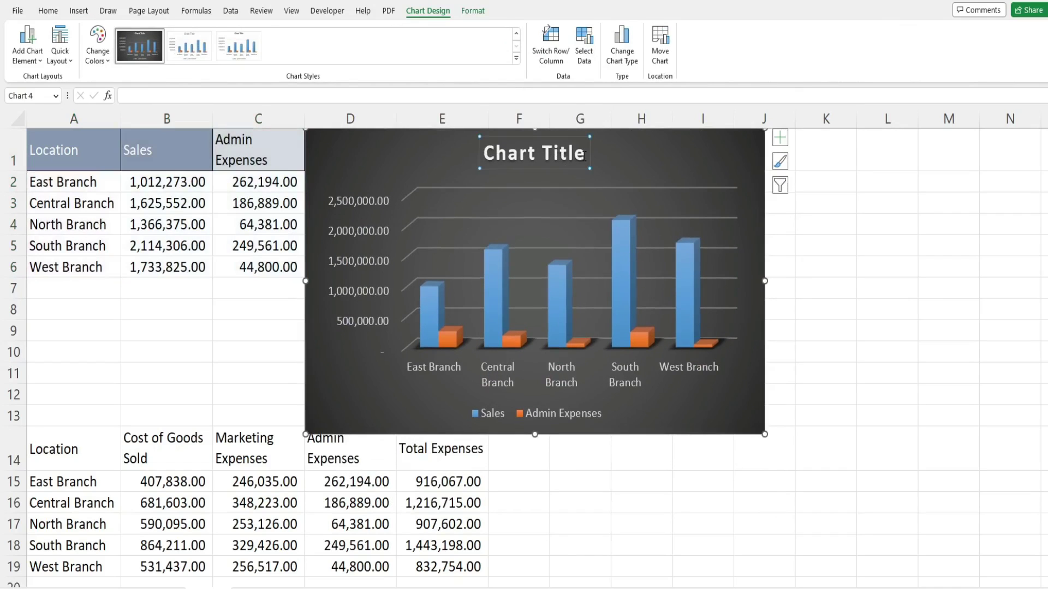
click(484, 154)
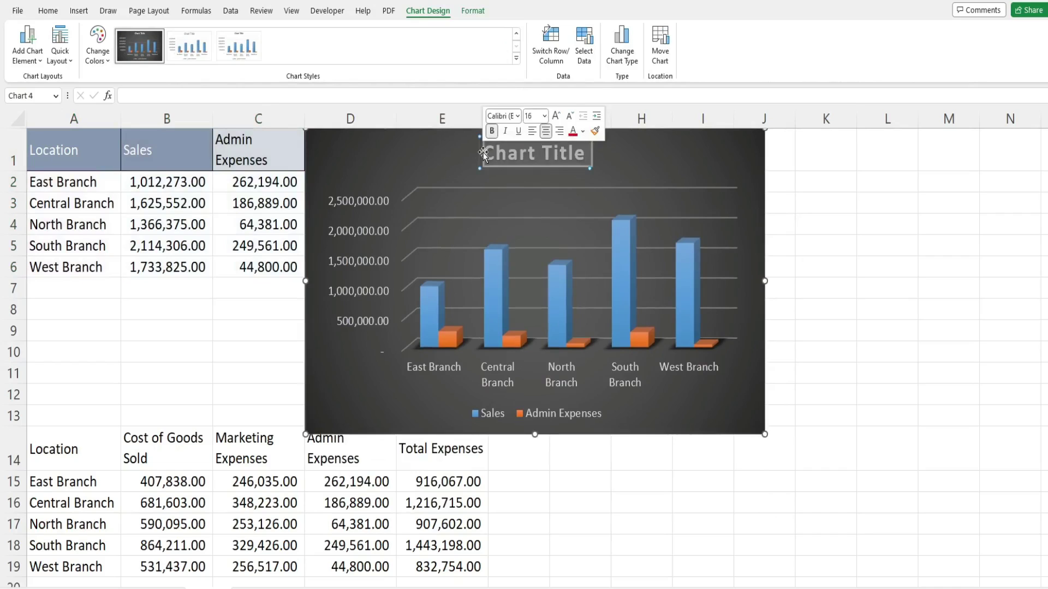
text(Sales vs)
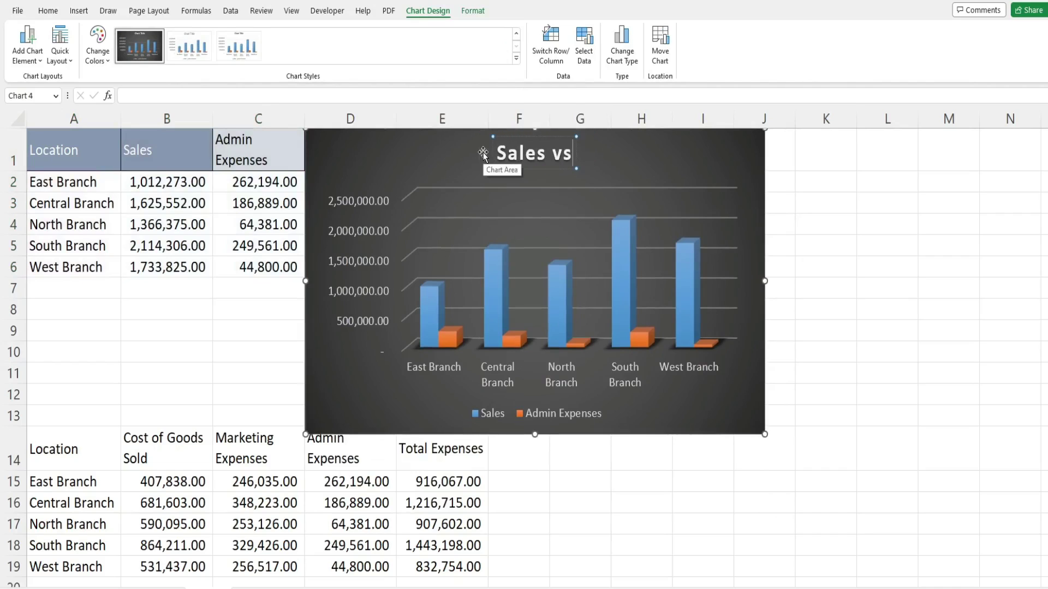
text(. Expense)
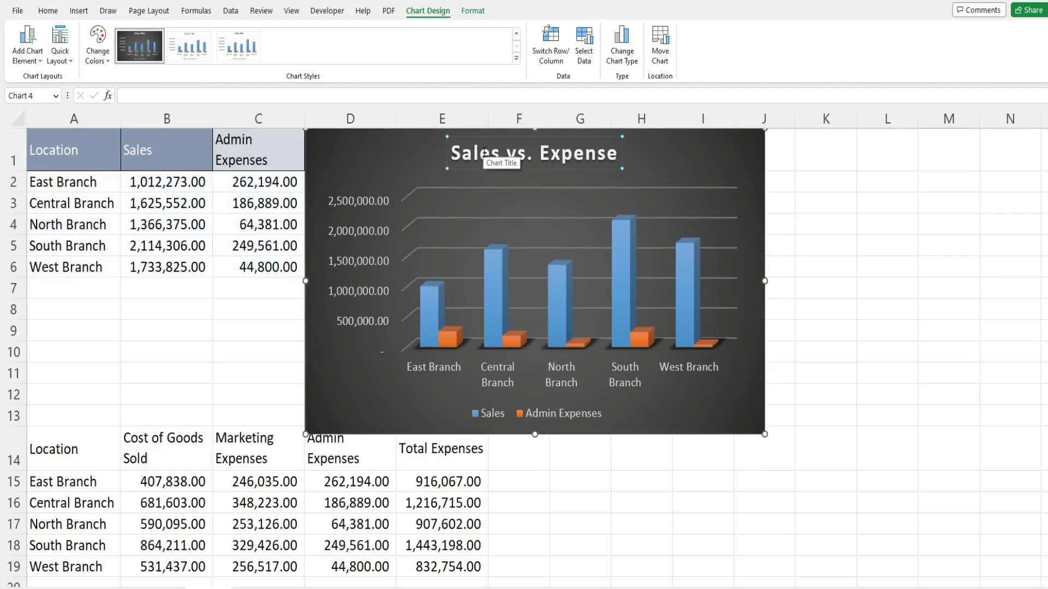
text(s)
click(272, 147)
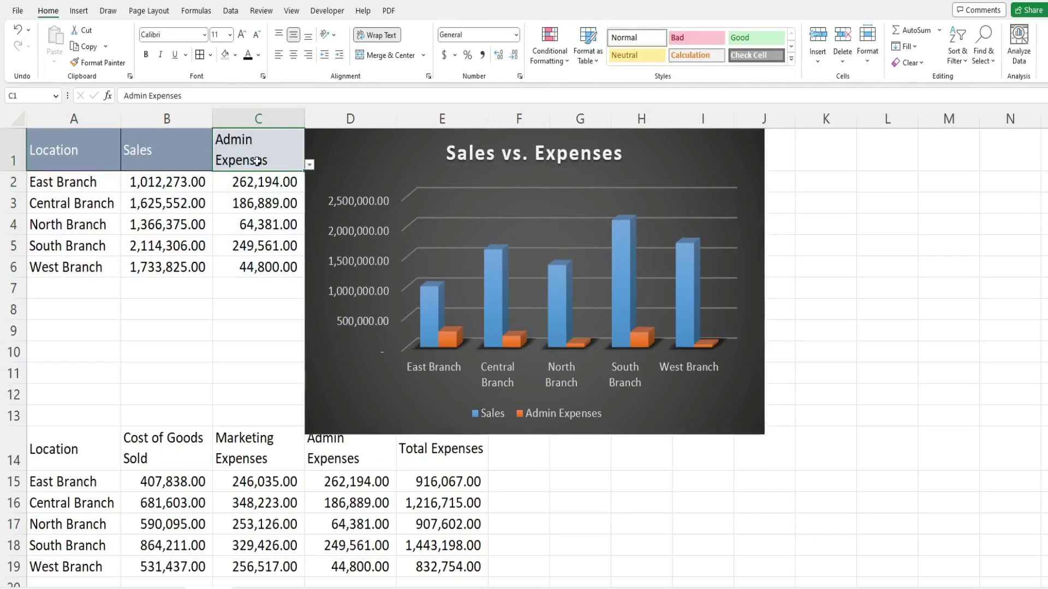
Step: Set C1 to Cost of Goods Sold, then Total Expenses, updating column C and the chart
click(309, 166)
click(266, 176)
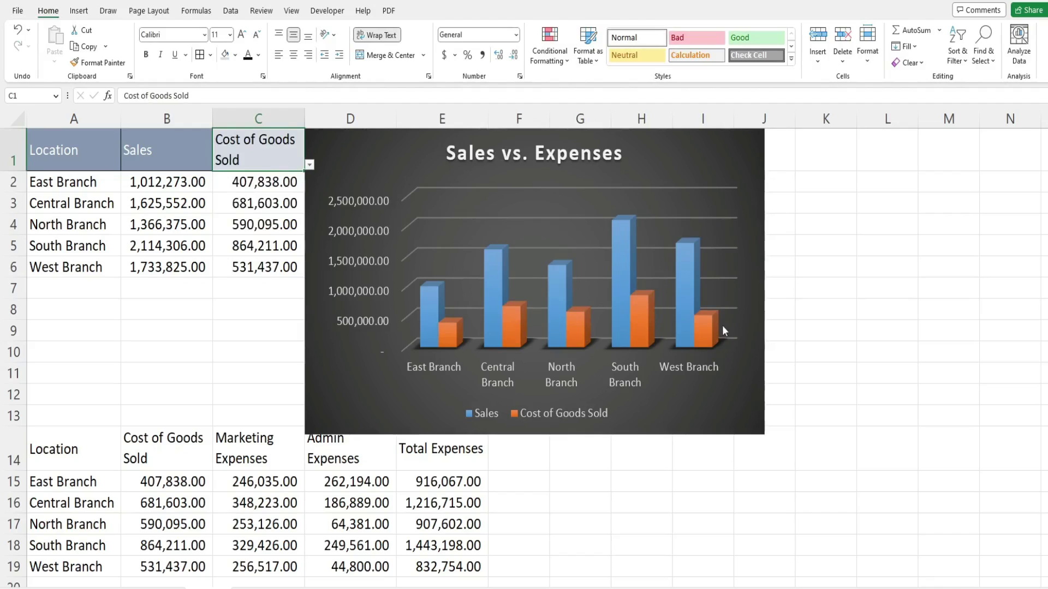
click(309, 165)
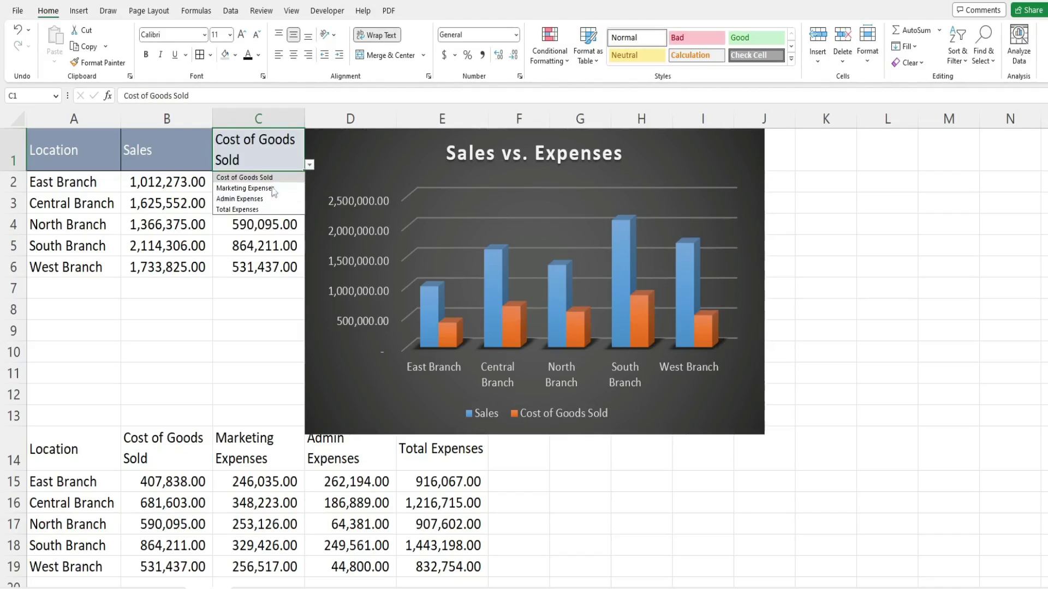
click(232, 210)
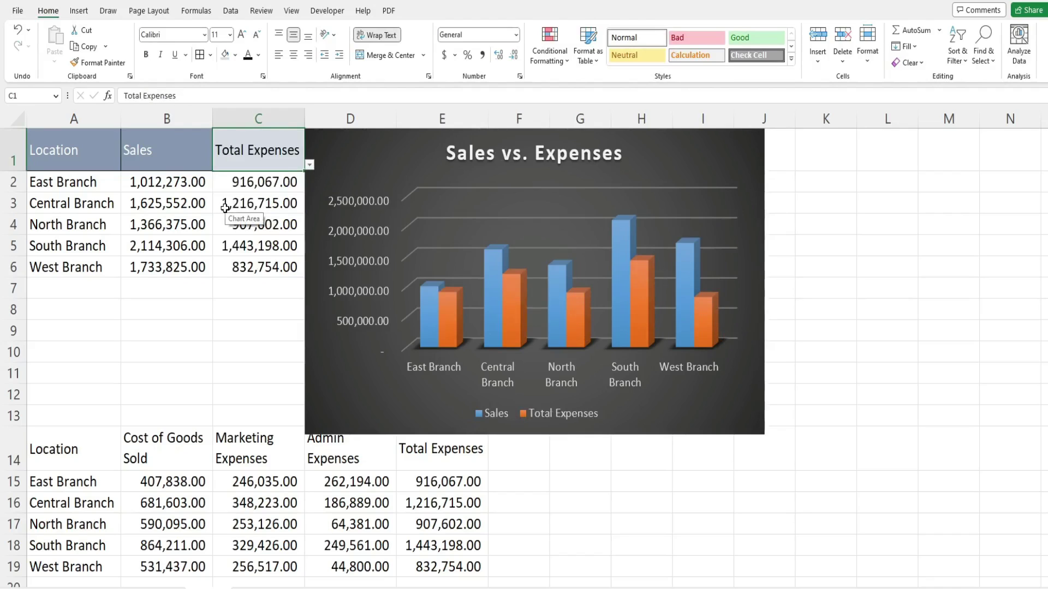